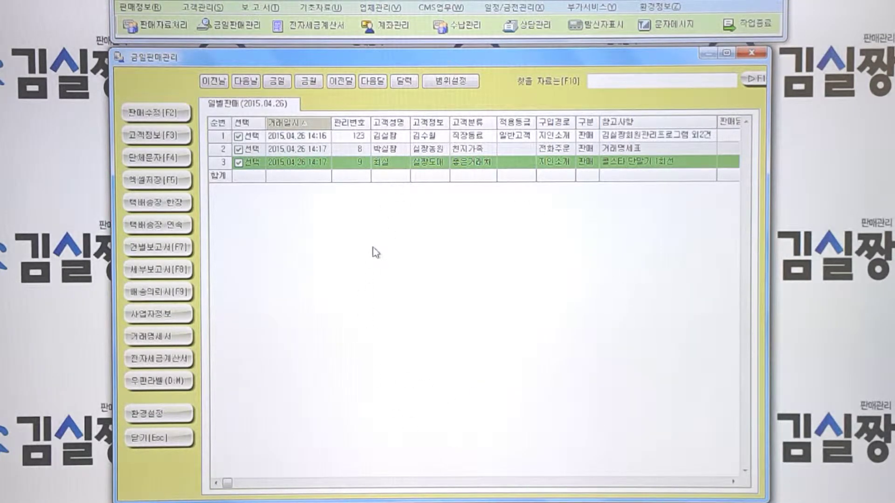
- List every recorded sale from 2015.04.03 onward, with no search conditions ticked
left_click(458, 84)
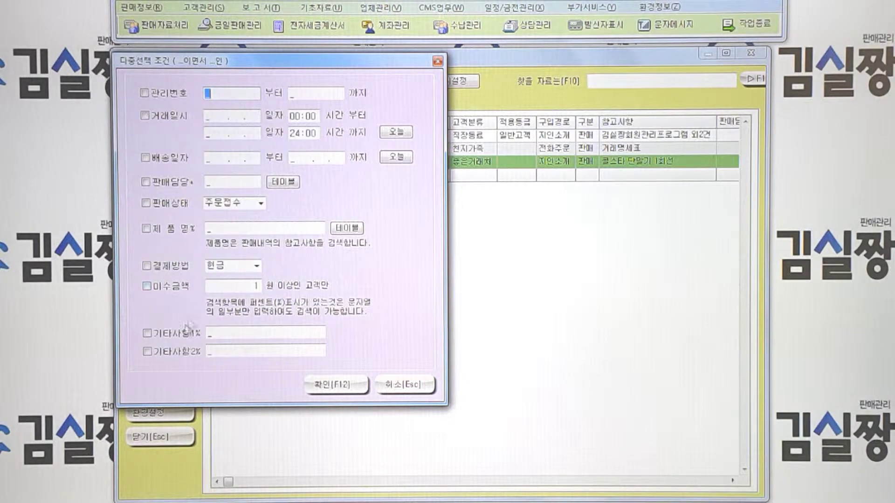
left_click(326, 386)
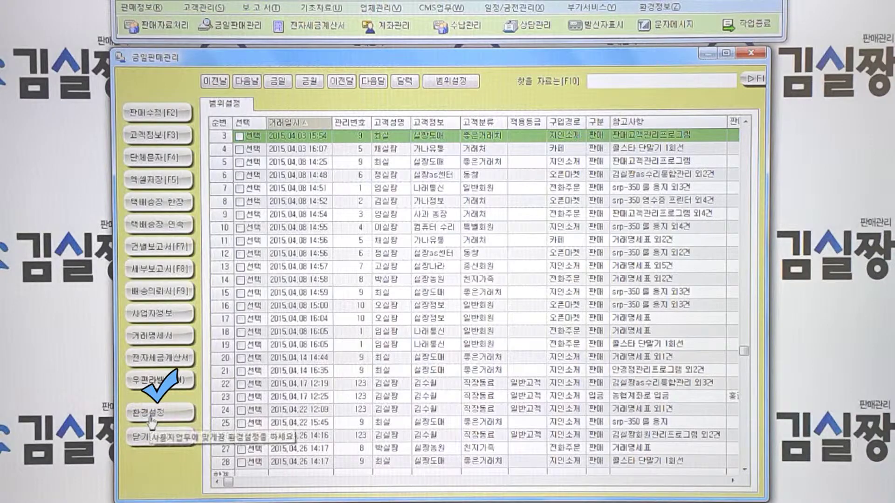
- Show the 2.세금계산서 관련 settings, where the invoice form is 05.백지(A4)위에 인쇄
left_click(150, 419)
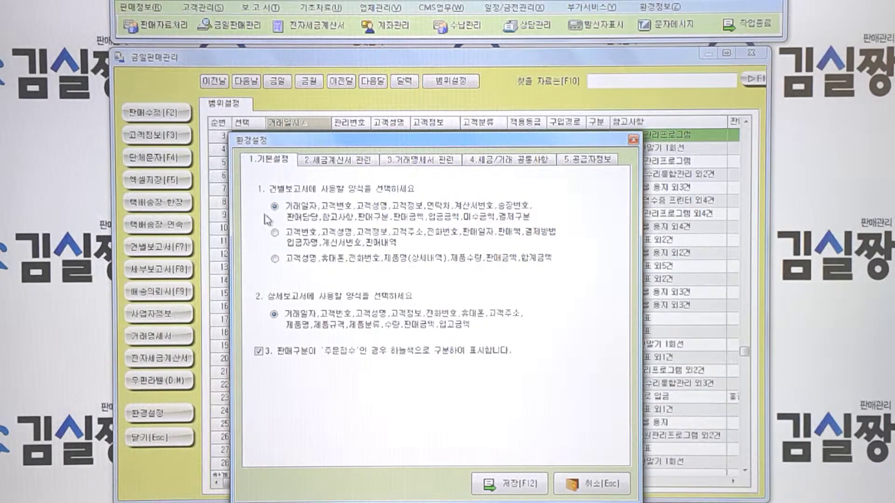
left_click(334, 162)
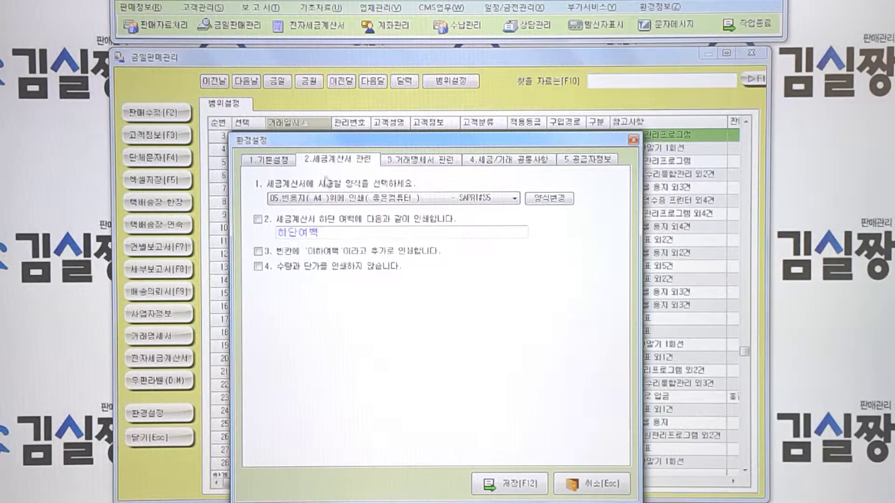
left_click(515, 199)
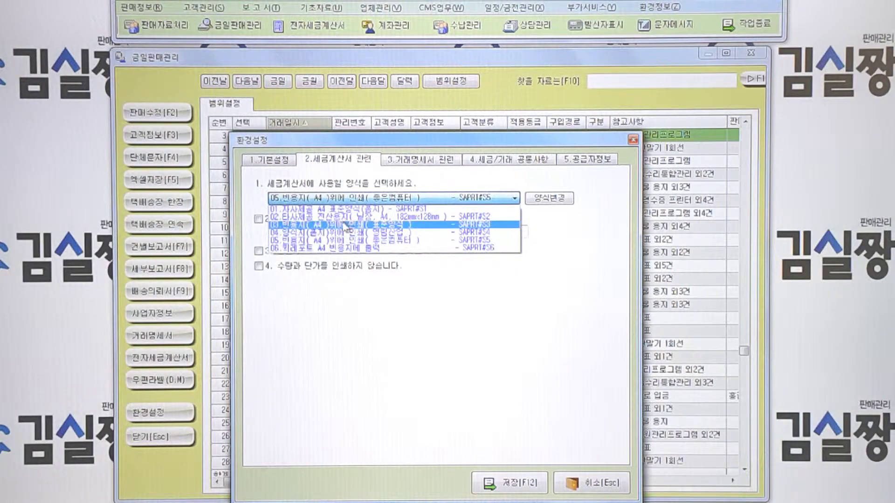
- Keep invoice format 05 and print '기업은행 1236' bank details in the bottom margin
left_click(446, 306)
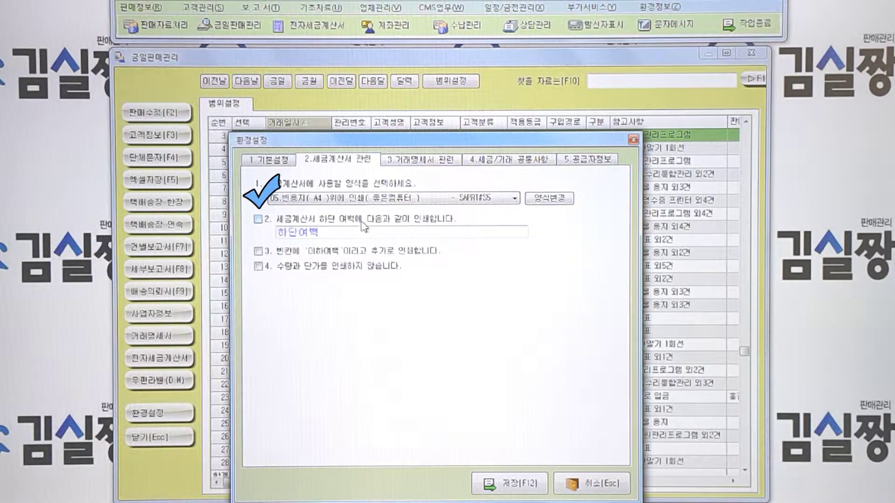
left_click(330, 233)
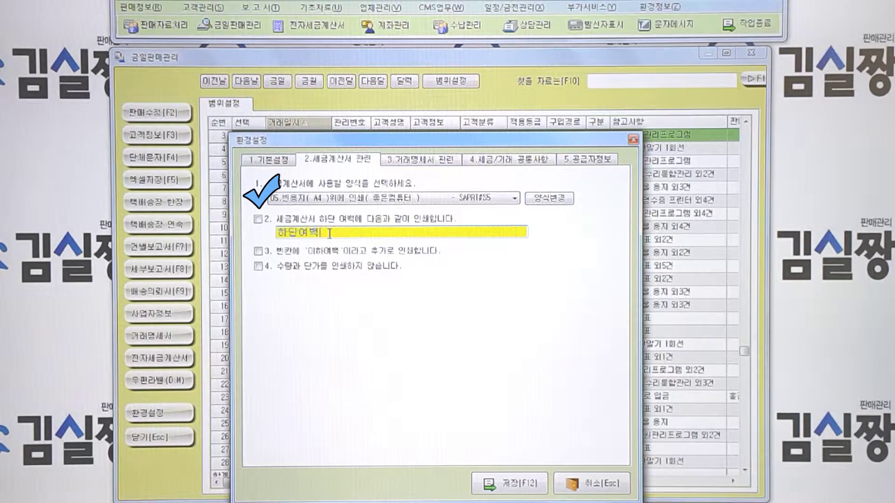
left_click(257, 219)
key("Tab")
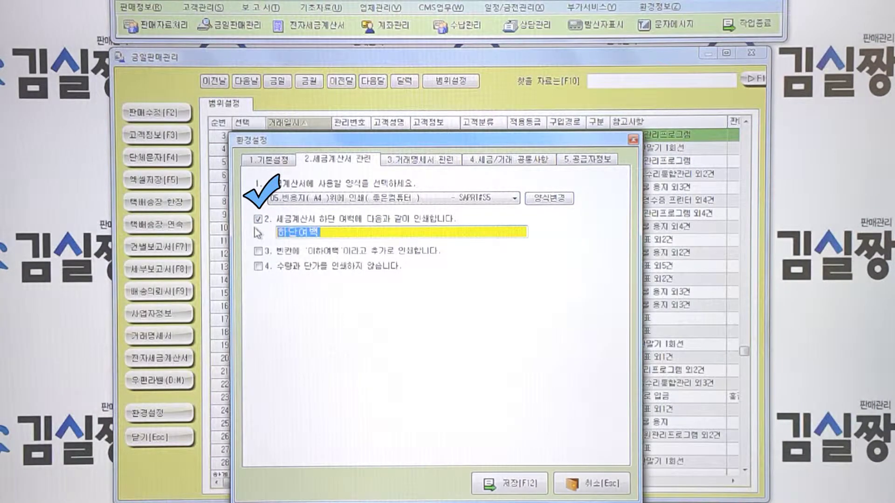
type("기업")
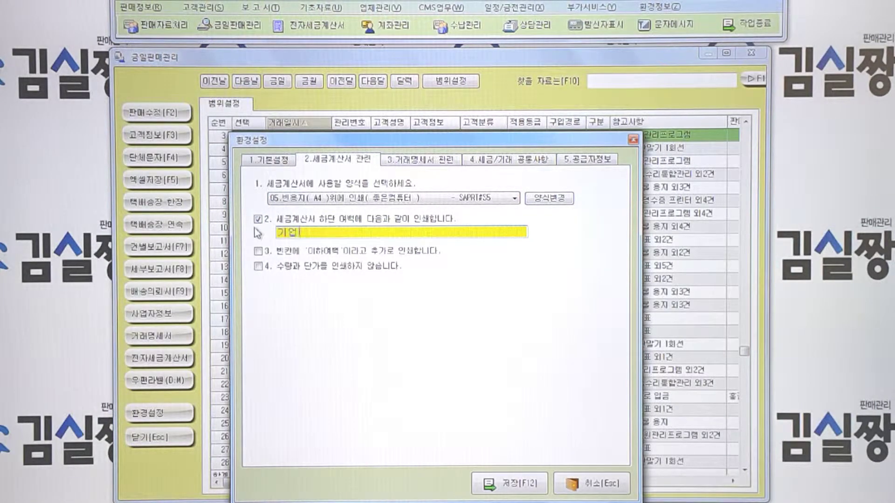
type("은행 1236")
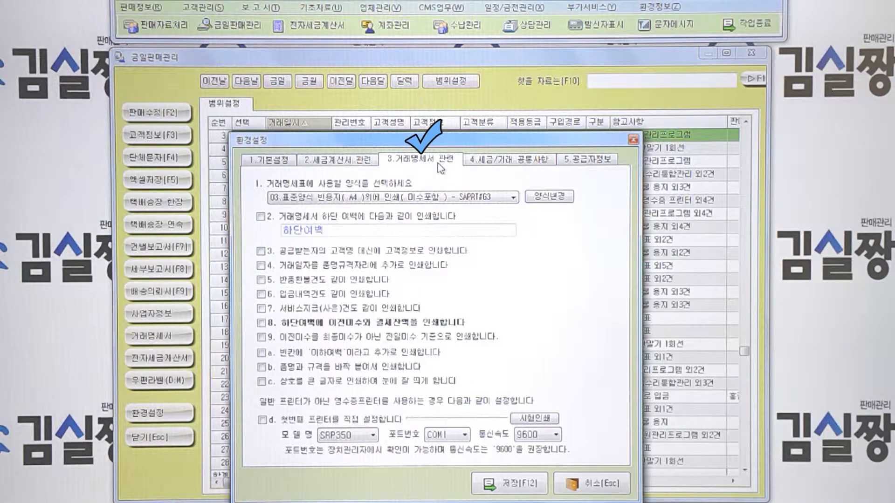
- Set transaction statements to format 14 (SAPRT#GE) and view the 4.세금/거래 공통사항 options
left_click(513, 197)
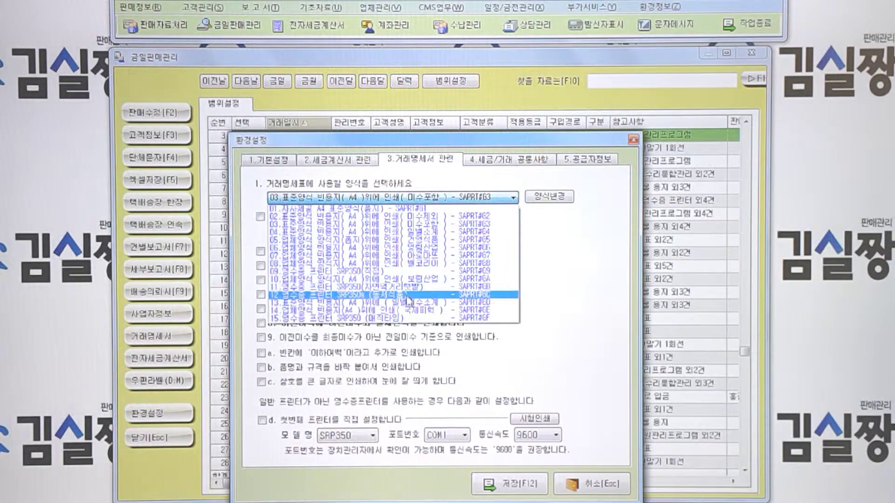
left_click(409, 312)
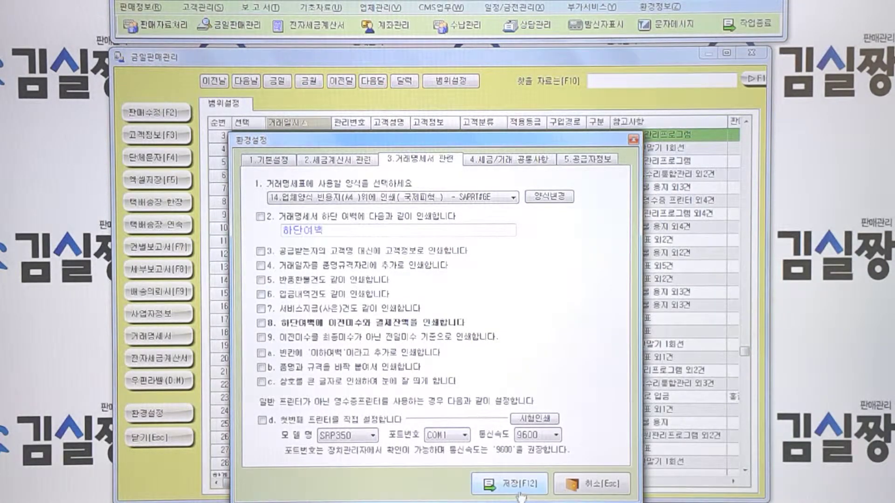
left_click(526, 163)
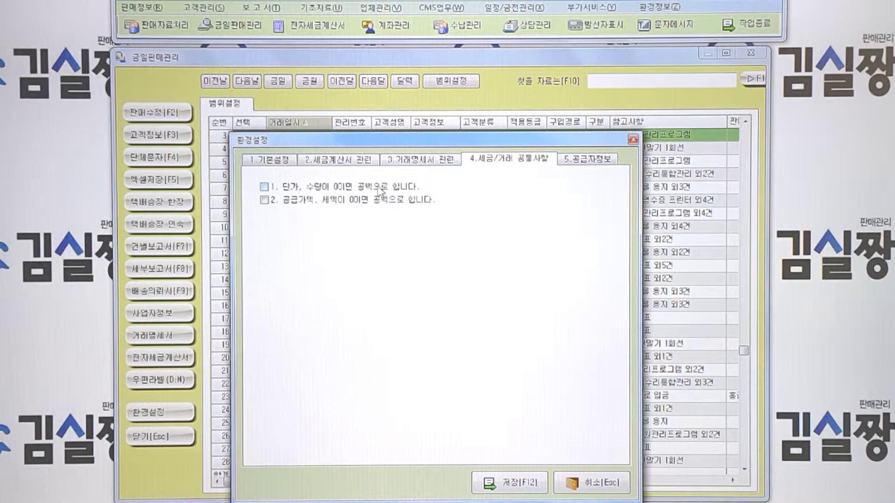
- Check the 5.공급자정보 supplier details and save all settings changes
left_click(568, 160)
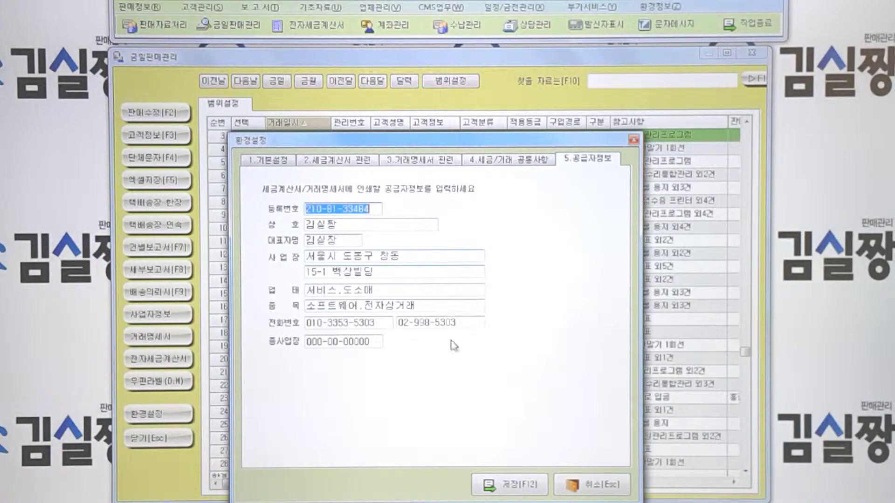
left_click(508, 486)
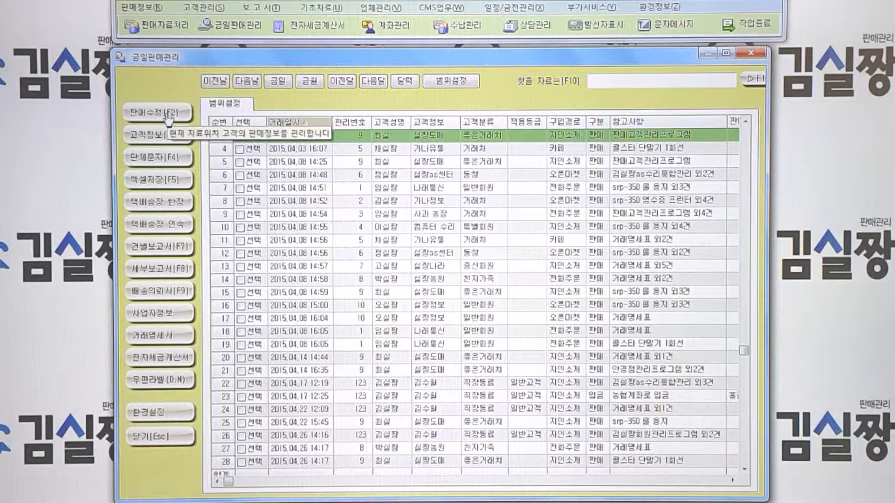
- Filter the sales list to 거래일시 2015.04.26 and select the first of its three sales
left_click(463, 84)
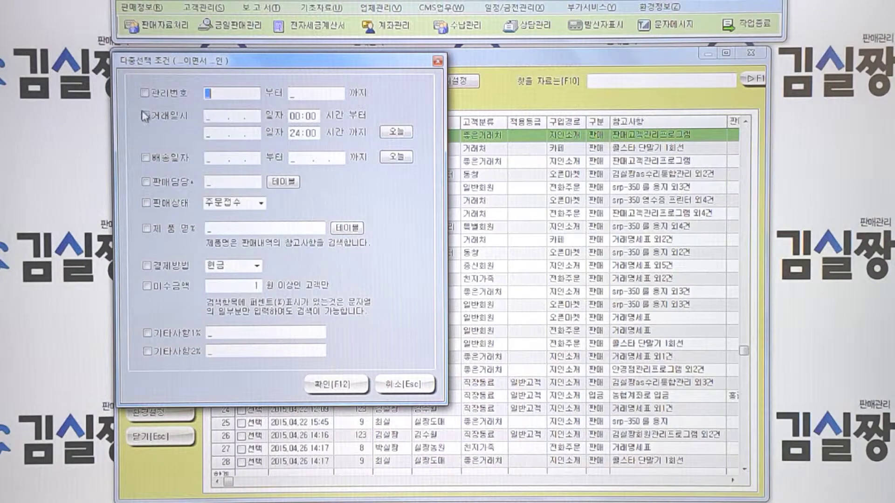
left_click(395, 133)
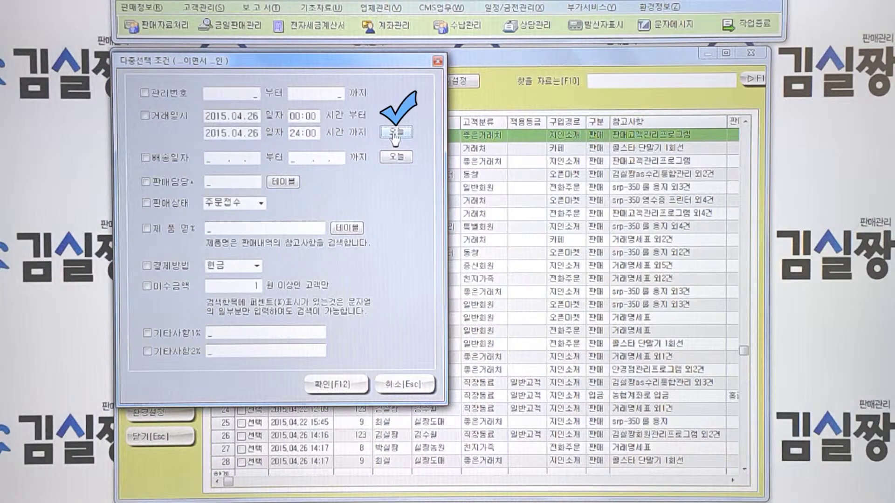
left_click(146, 115)
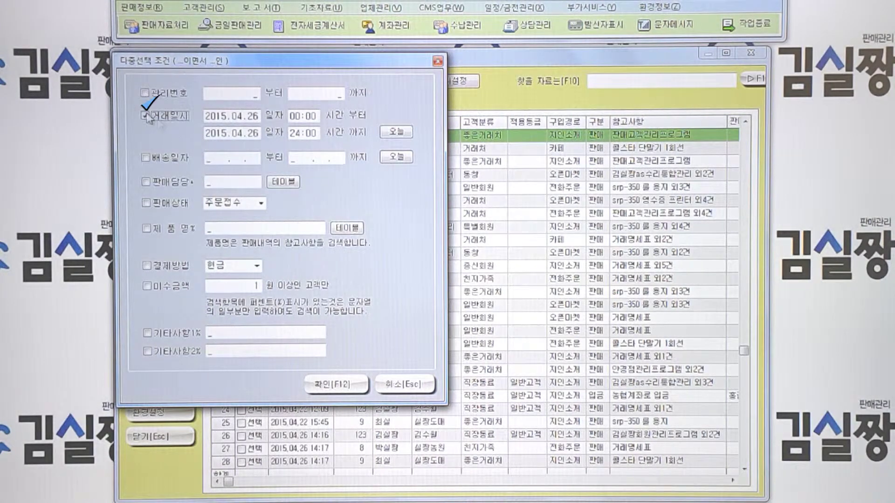
left_click(337, 386)
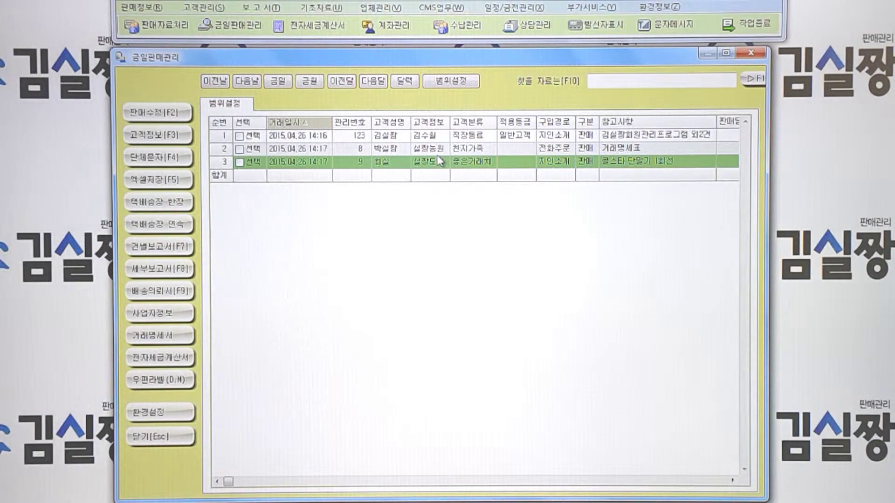
left_click(386, 137)
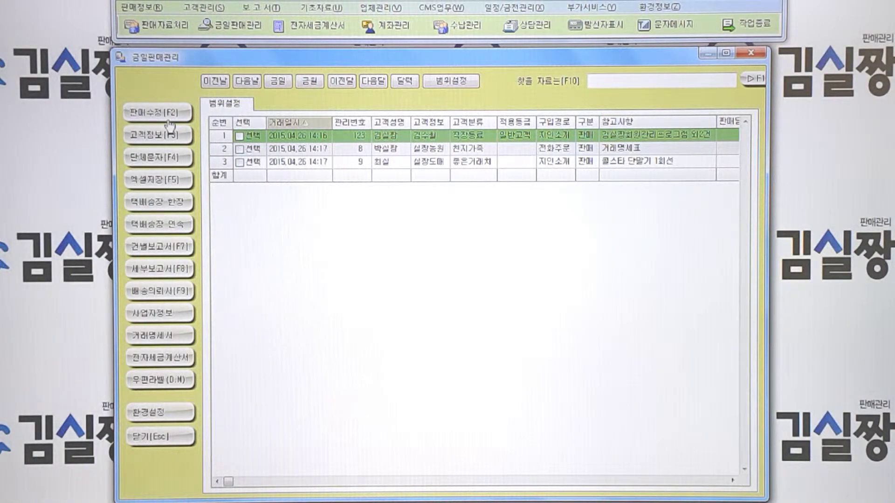
left_click(157, 138)
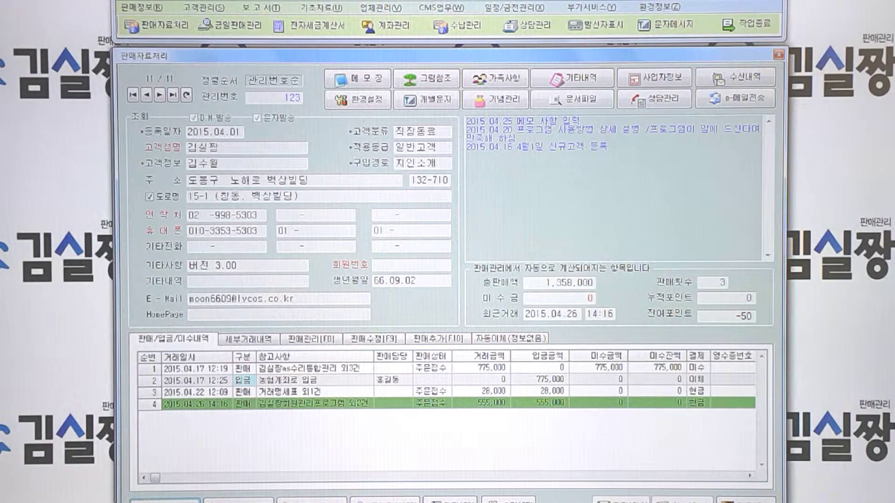
key("Escape")
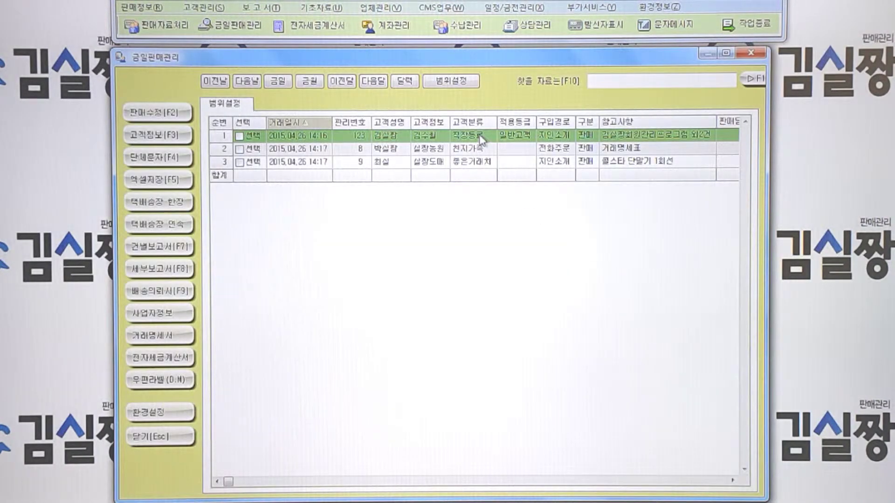
- Add a 28,000 거래명세표 line in row 4, mark the 583,000 total fully paid, and save
left_click(166, 113)
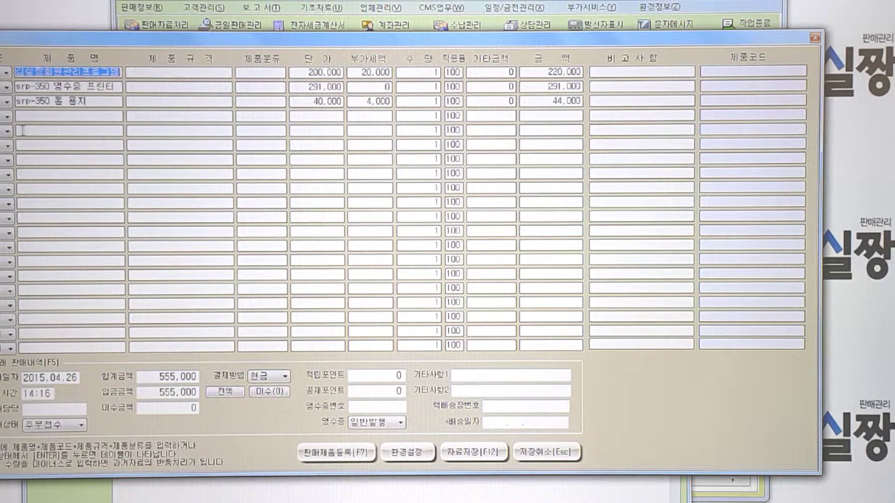
left_click(18, 116)
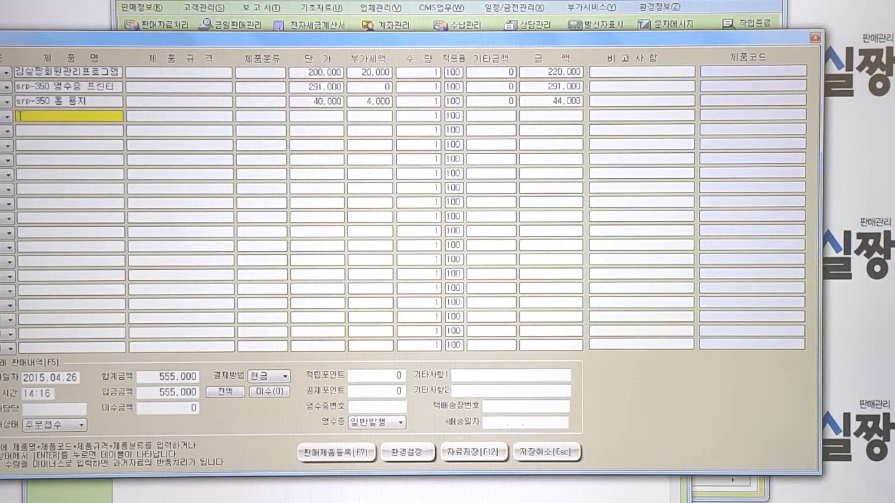
key("Return")
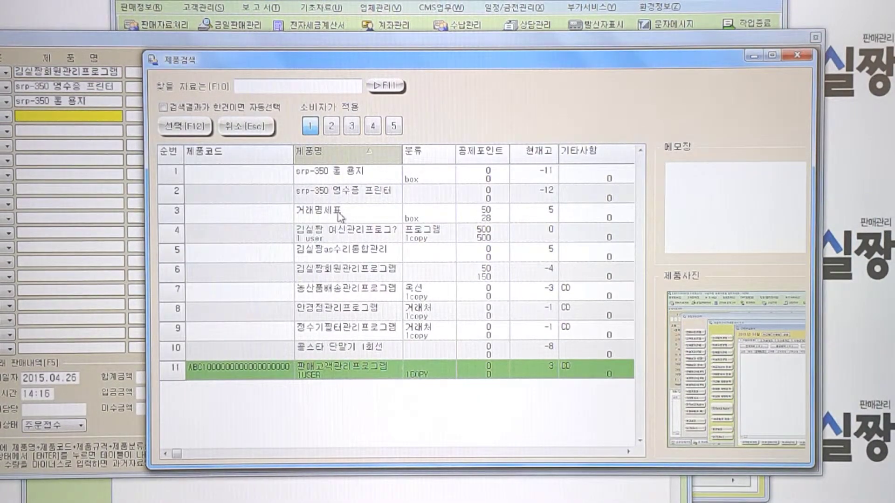
left_click(341, 217)
double_click(339, 214)
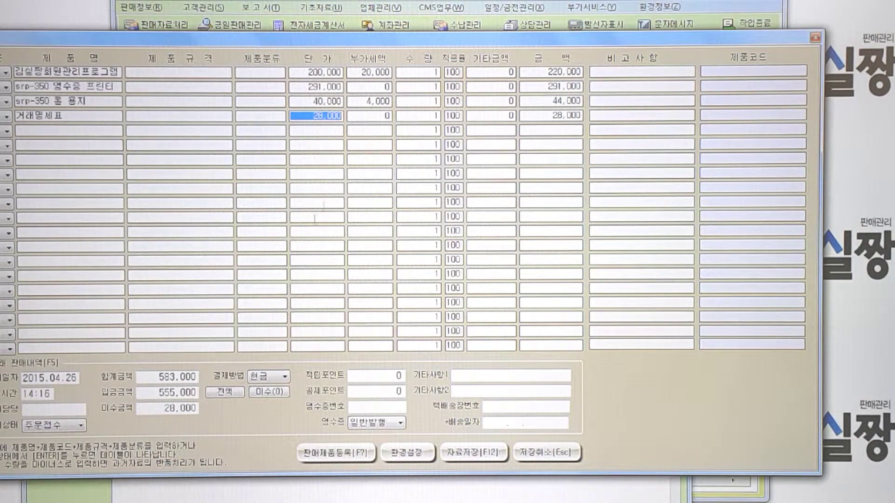
left_click(225, 392)
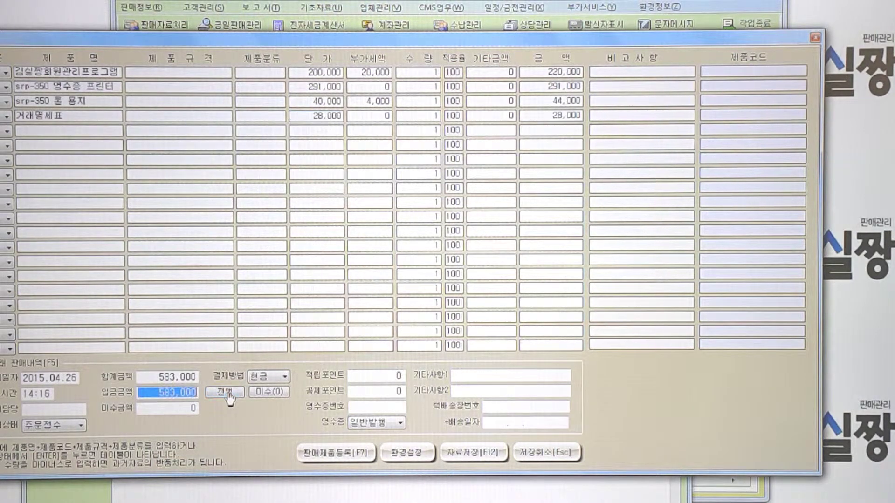
left_click(459, 453)
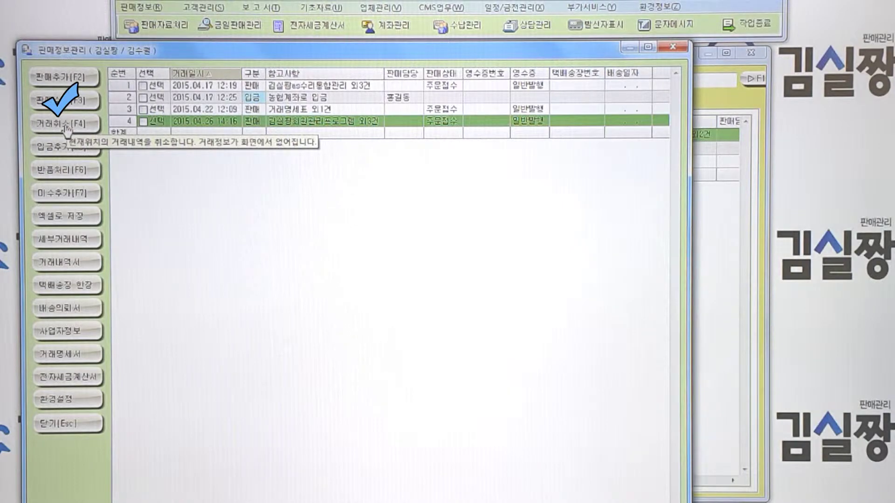
- Reopen the 2015.04.26 14:16 sale showing its four items, then save it unchanged
double_click(321, 124)
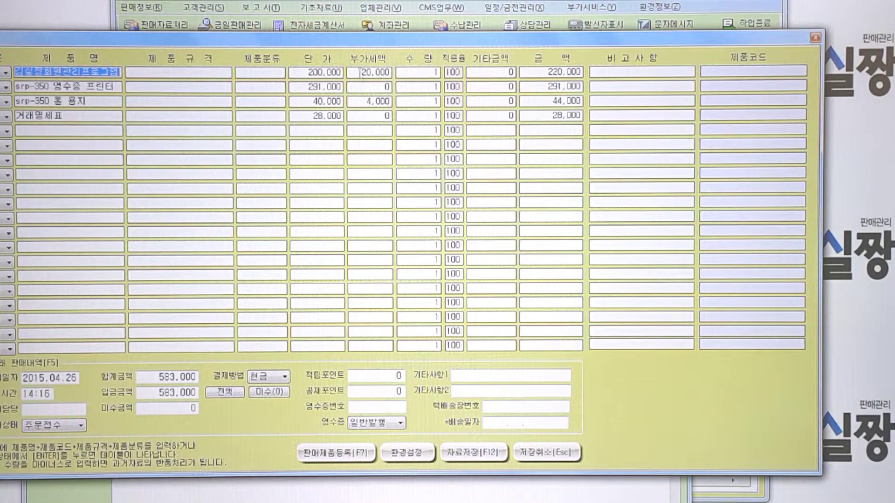
left_click(466, 453)
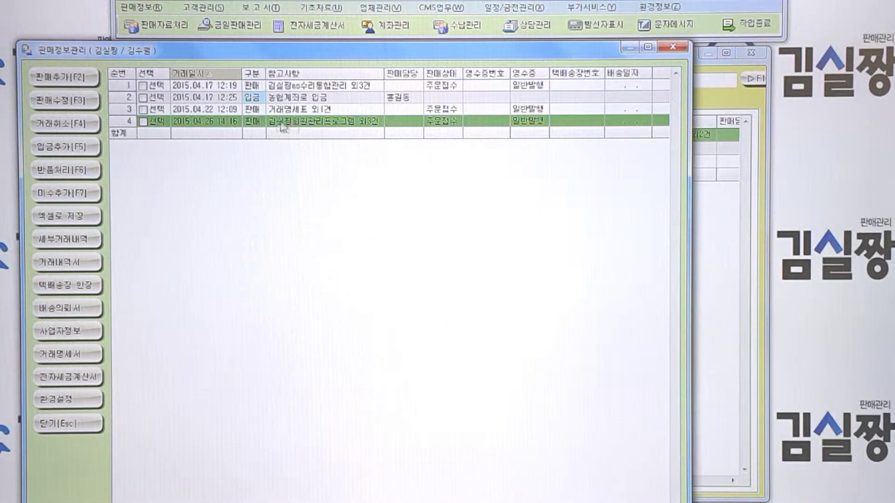
- Cancel and delete the 2015.04.26 14:16 sale, leaving three transactions, and select the first
left_click(59, 126)
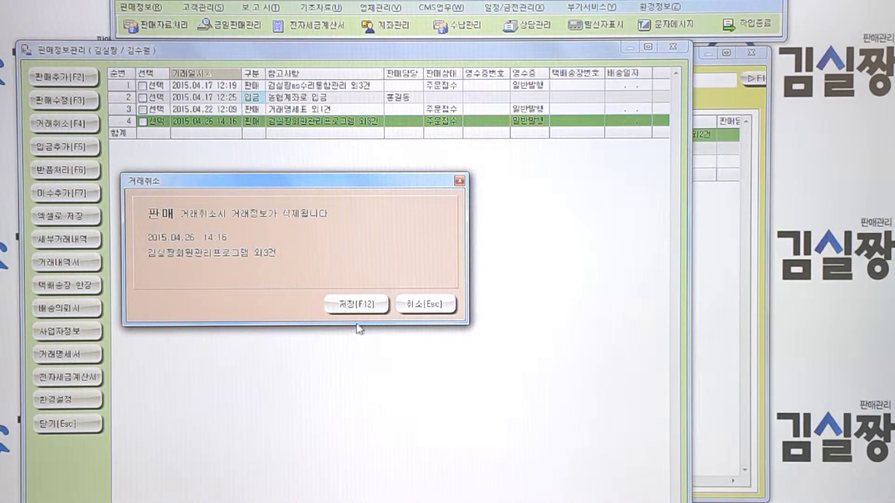
left_click(354, 308)
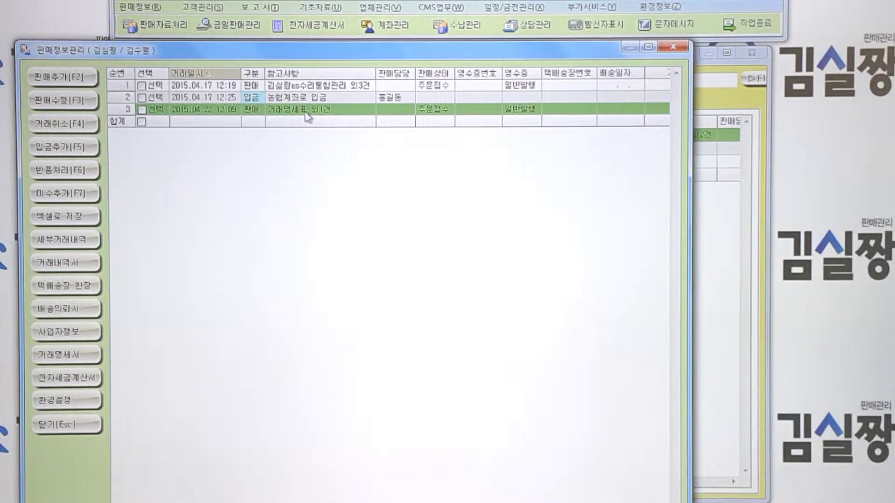
left_click(298, 85)
- Start a new 입금 entry of 50,000 paid by bank transfer (이체)
left_click(64, 147)
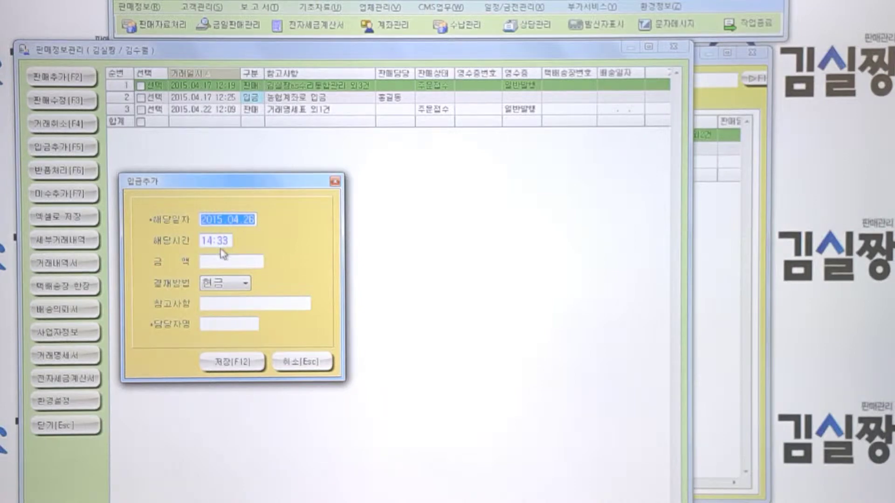
left_click(227, 263)
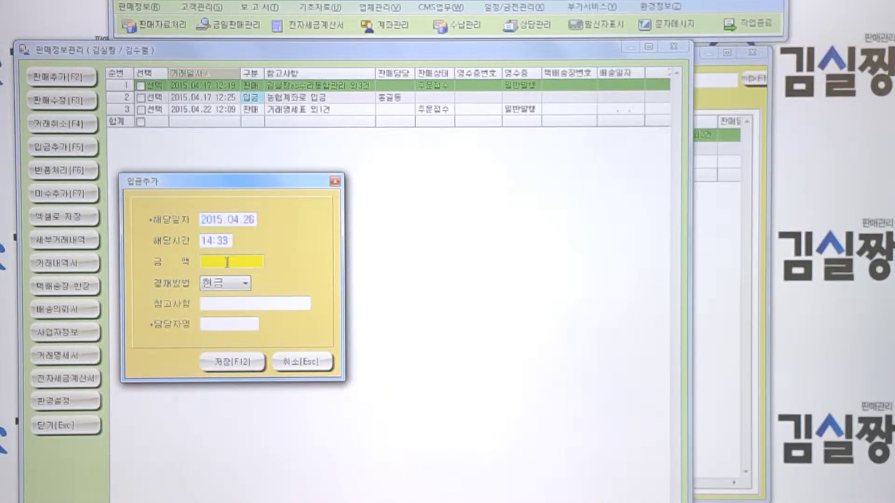
left_click(229, 240)
key("Tab")
type("5000")
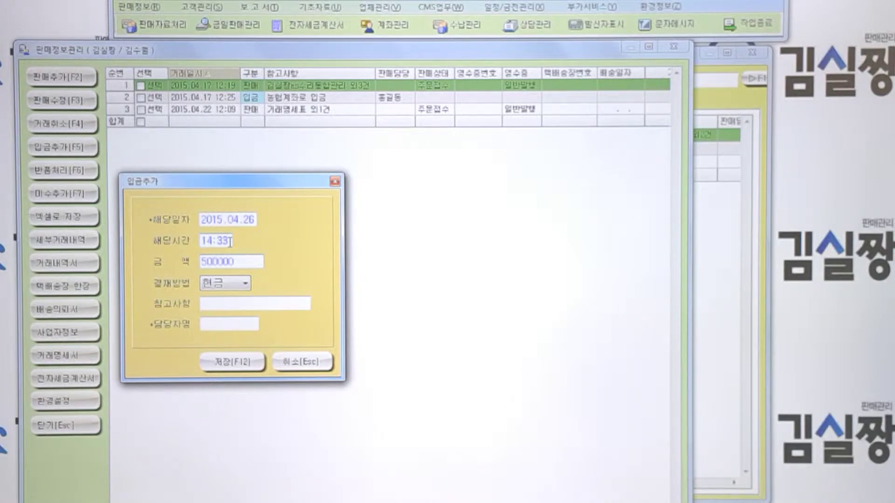
key("Tab")
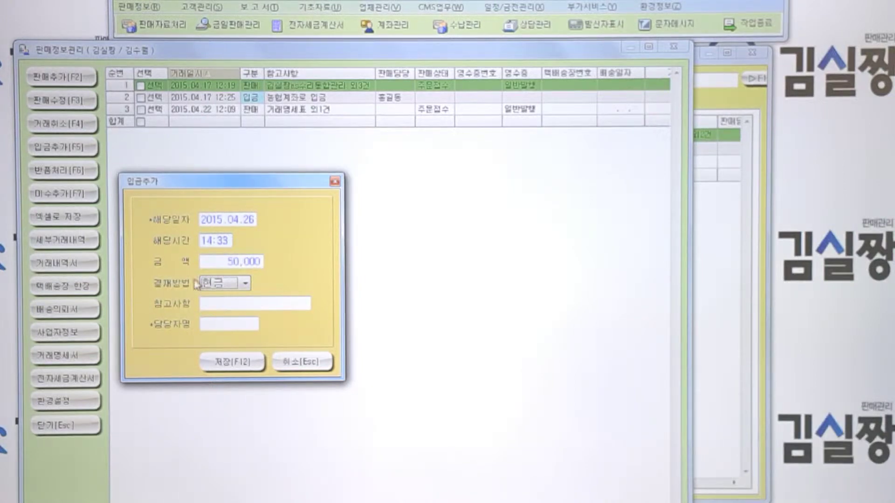
left_click(245, 284)
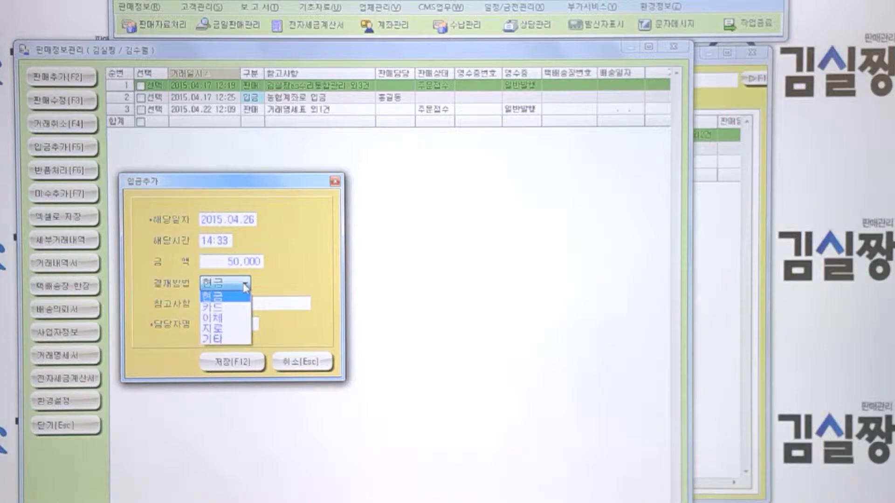
left_click(226, 319)
- Note the payment as 농협계좌, assign the responsible staff member, and save it
left_click(226, 306)
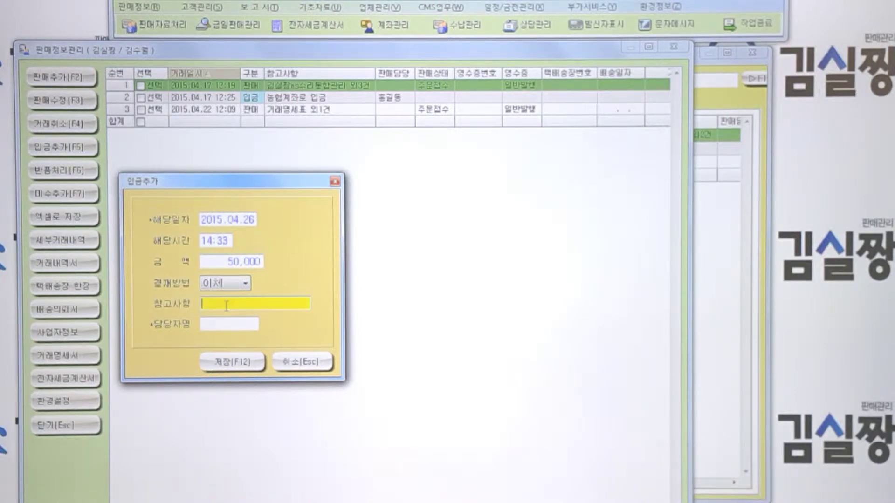
type("농협계좌")
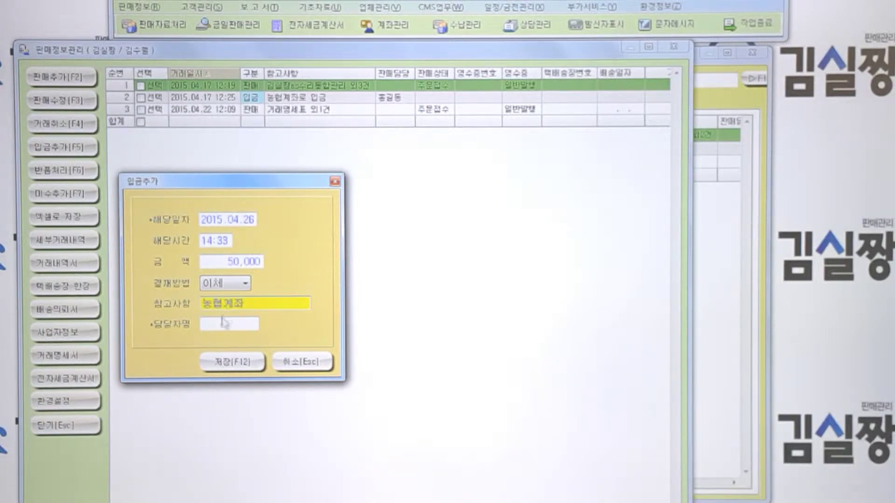
key("Return")
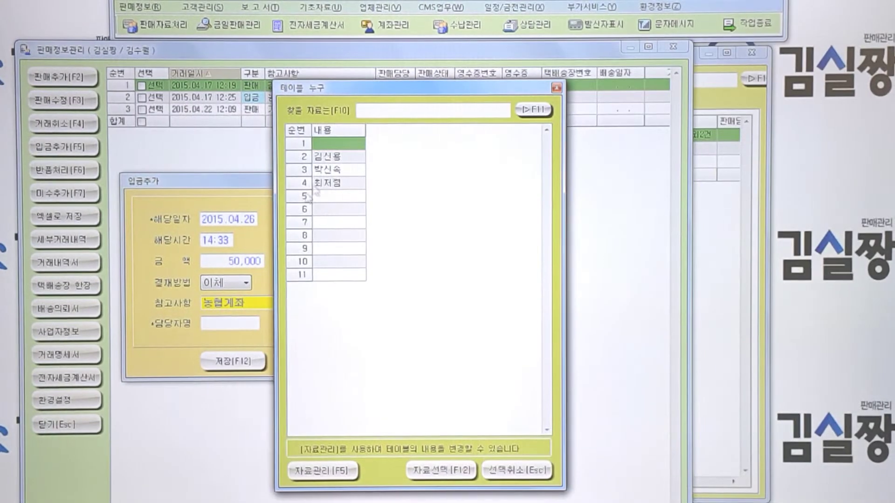
double_click(327, 156)
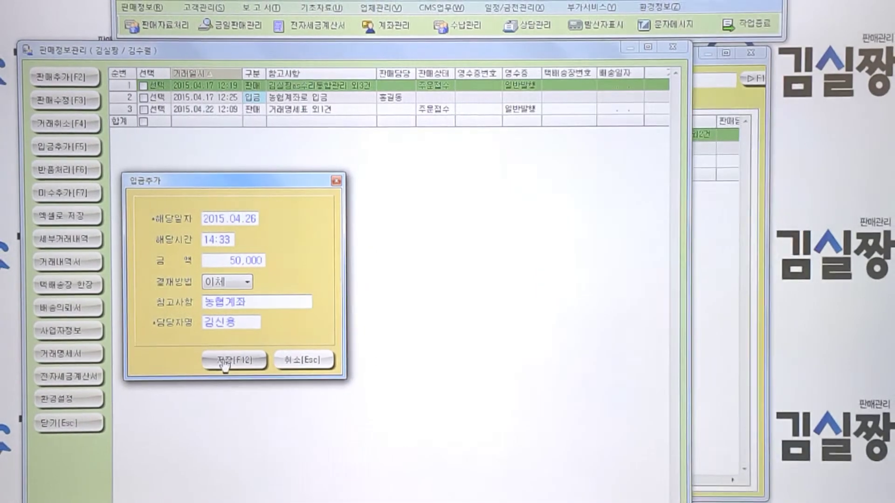
left_click(225, 362)
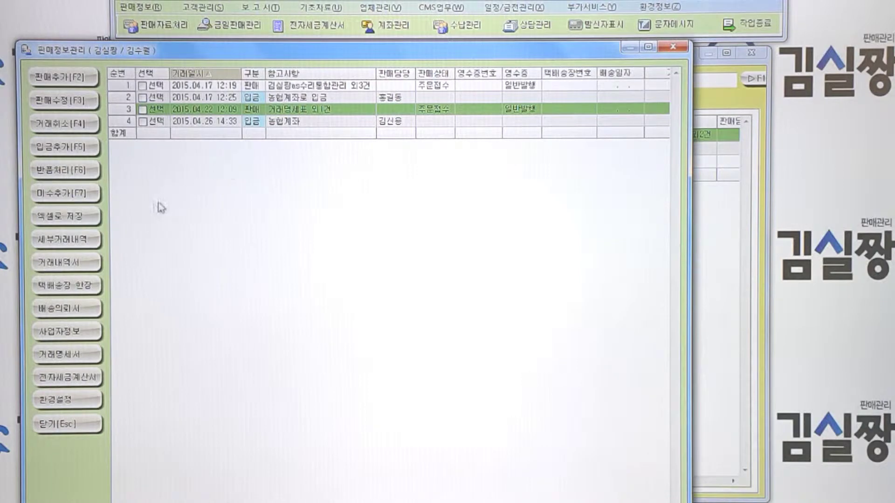
- Process the 2015.04.22 12:09 sale as a 반품 return and save it
left_click(72, 170)
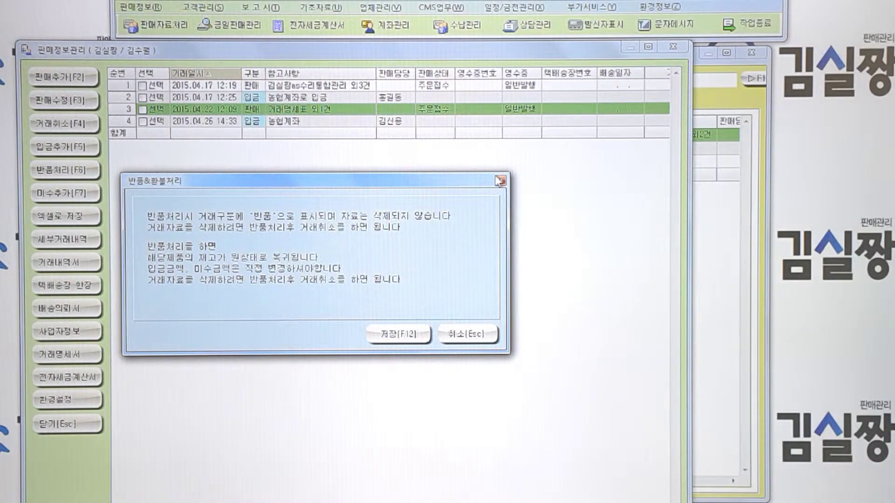
left_click(382, 338)
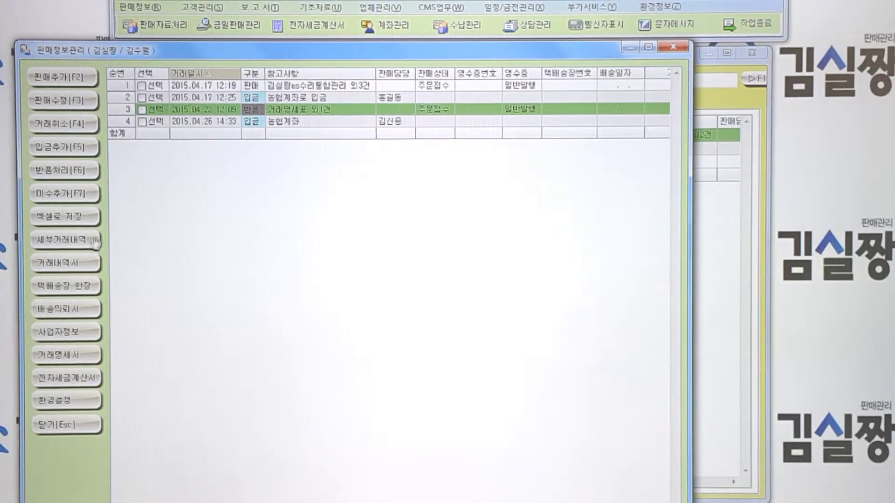
left_click(286, 88)
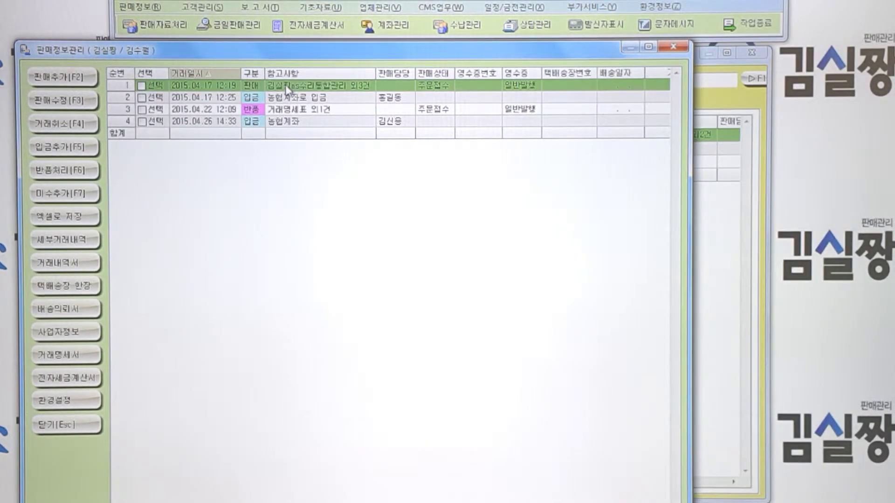
left_click(86, 197)
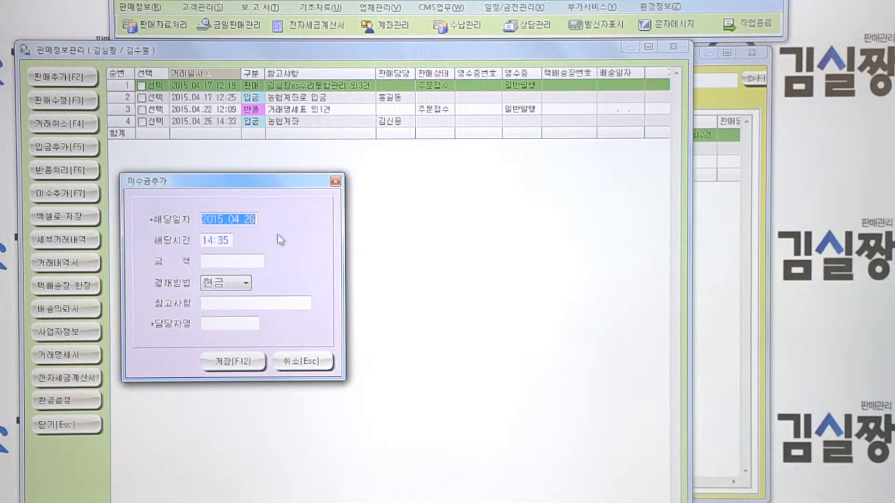
left_click(221, 261)
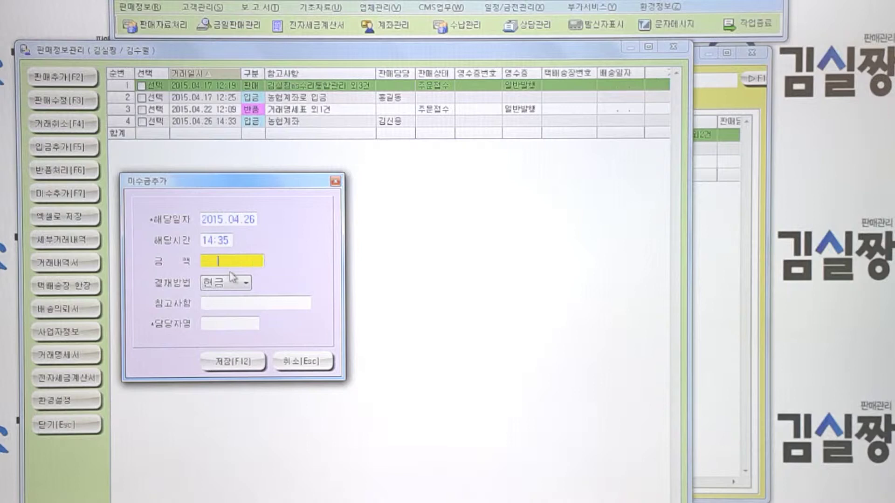
left_click(298, 366)
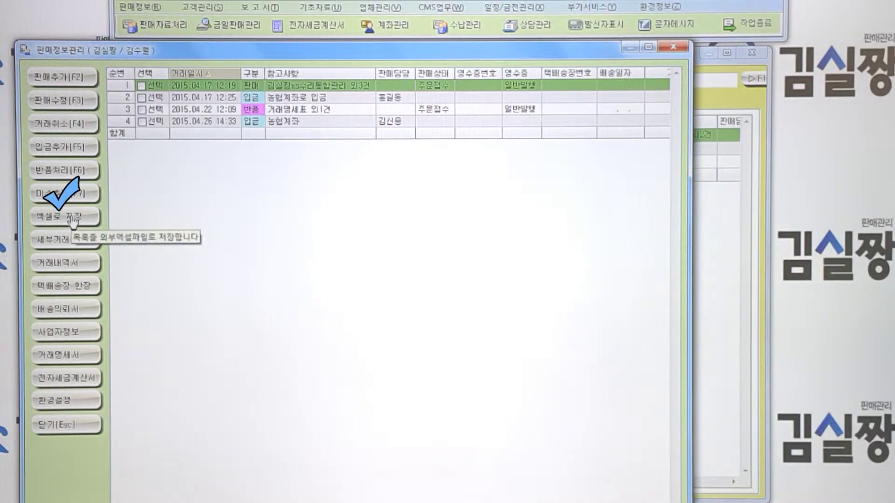
- Export the four-row transaction list as 세금계산서-15-04-26.XLS and open it in Excel
left_click(74, 219)
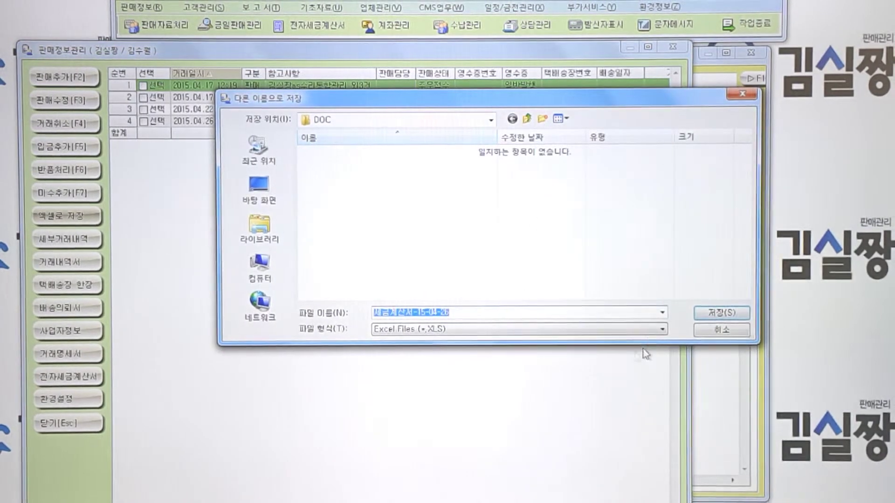
left_click(701, 317)
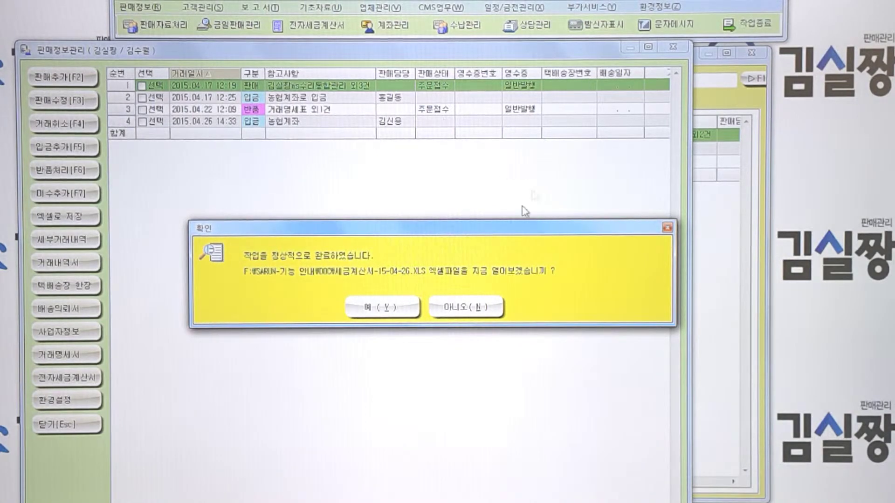
left_click(376, 309)
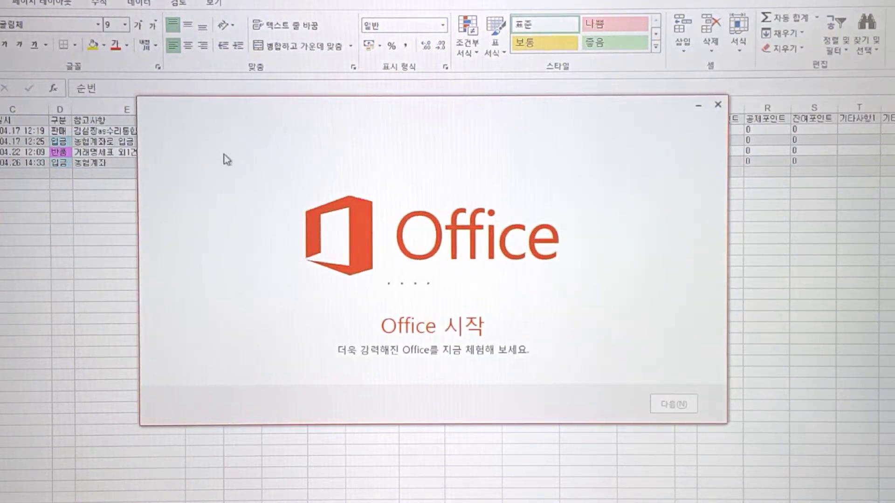
- Close the Office start prompt and select cell F1 (판매담당) to inspect the exported sheet
left_click(718, 104)
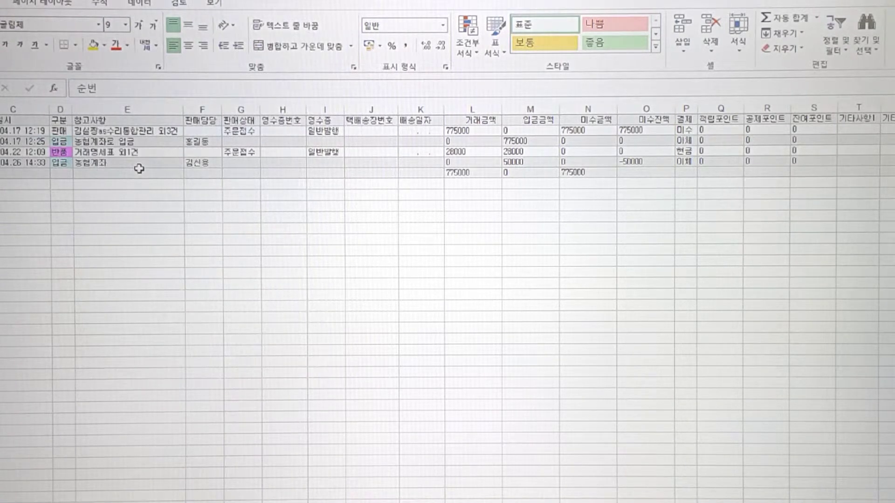
left_click(214, 120)
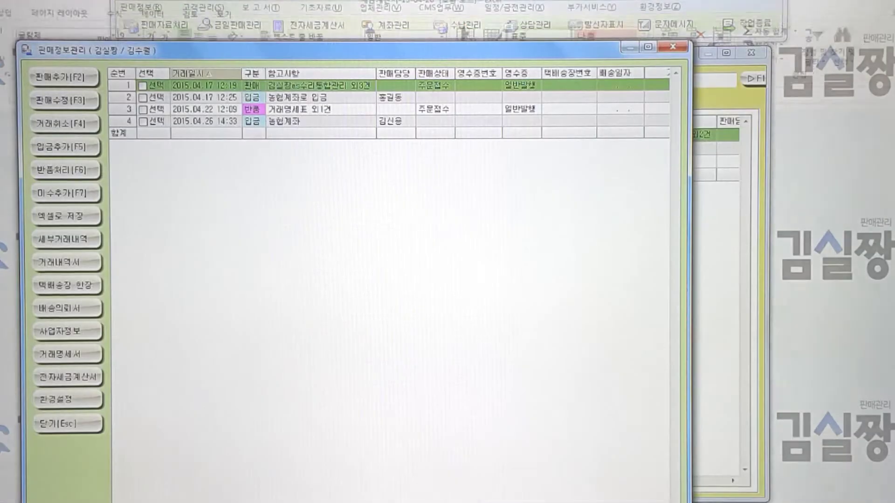
- Open the detailed transaction breakdown and set the report range to the 2015.04.26 day
left_click(69, 241)
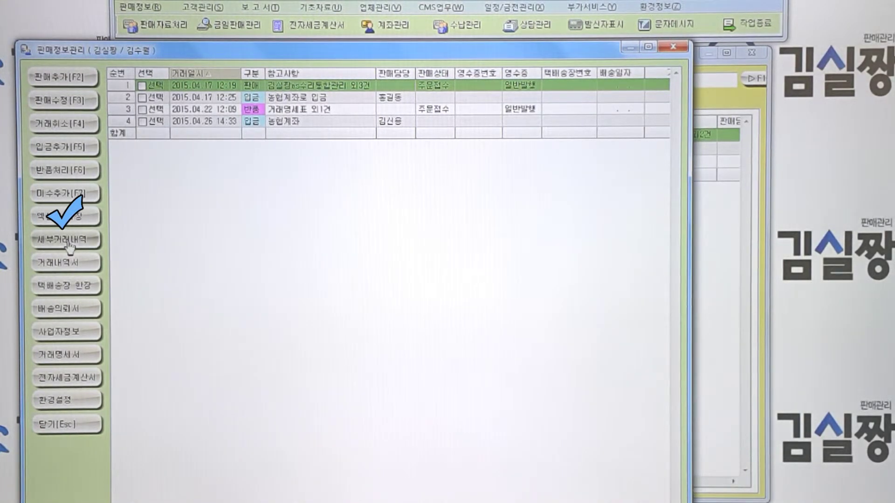
left_click_drag(342, 52, 386, 68)
left_click(202, 462)
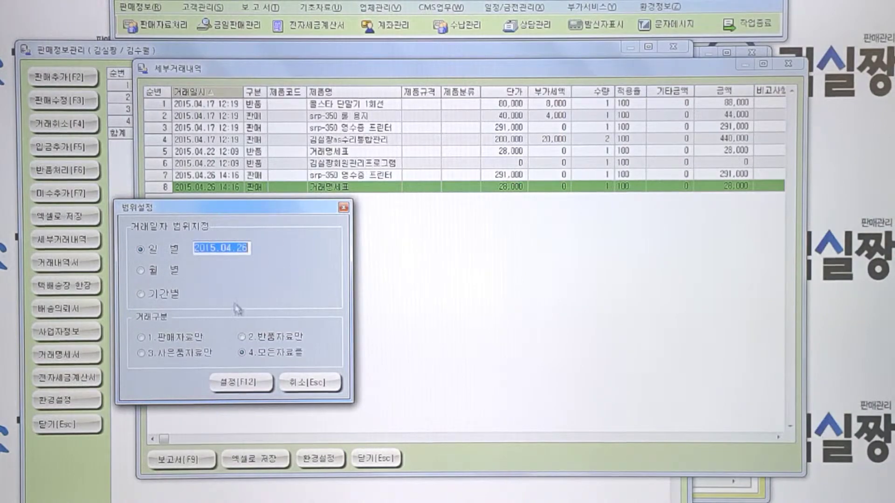
left_click(235, 382)
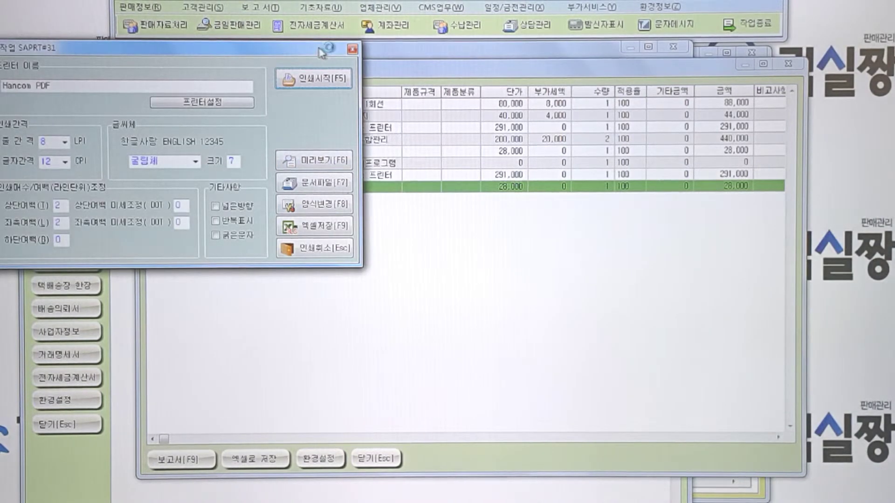
- Preview the 2015.04.26 daily transaction report (two sales totalling 319,000), then close it
left_click(315, 160)
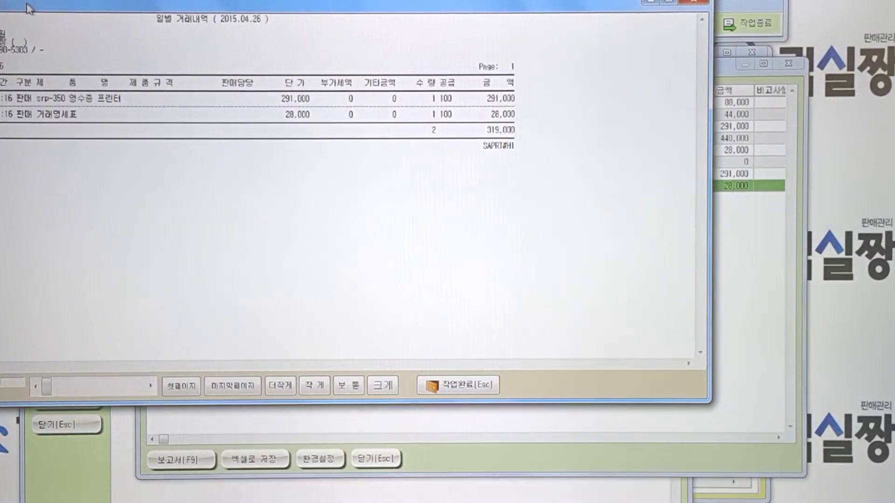
left_click_drag(29, 4, 152, 28)
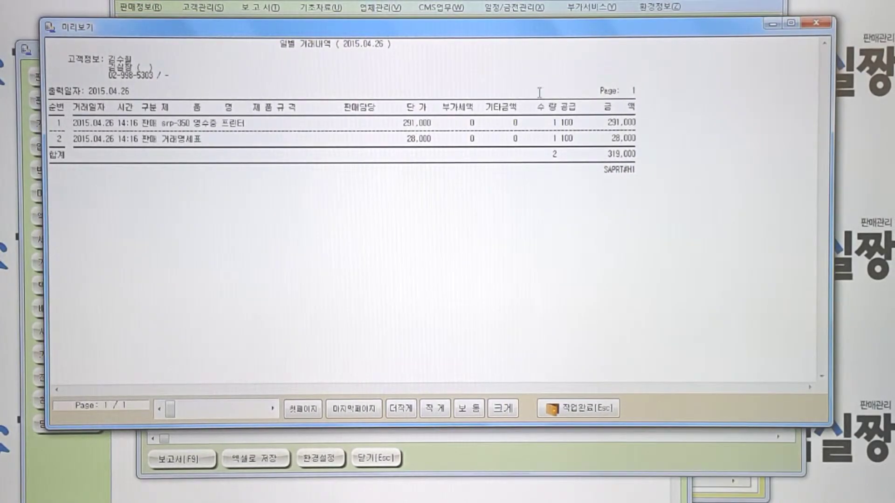
left_click_drag(451, 29, 544, 161)
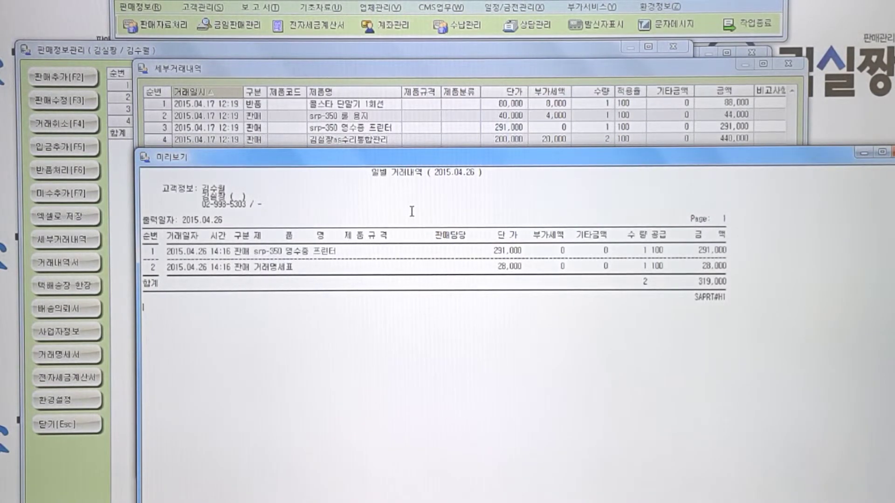
left_click_drag(474, 154, 475, 93)
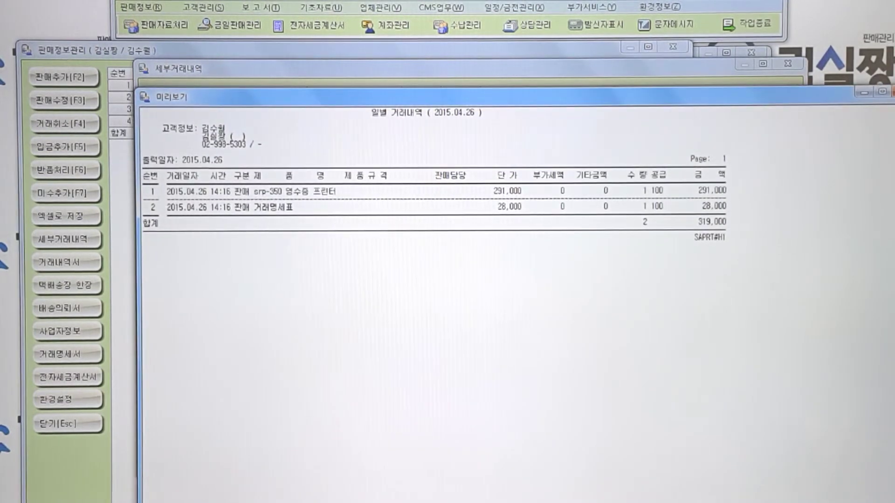
key("Escape")
key("Escape")
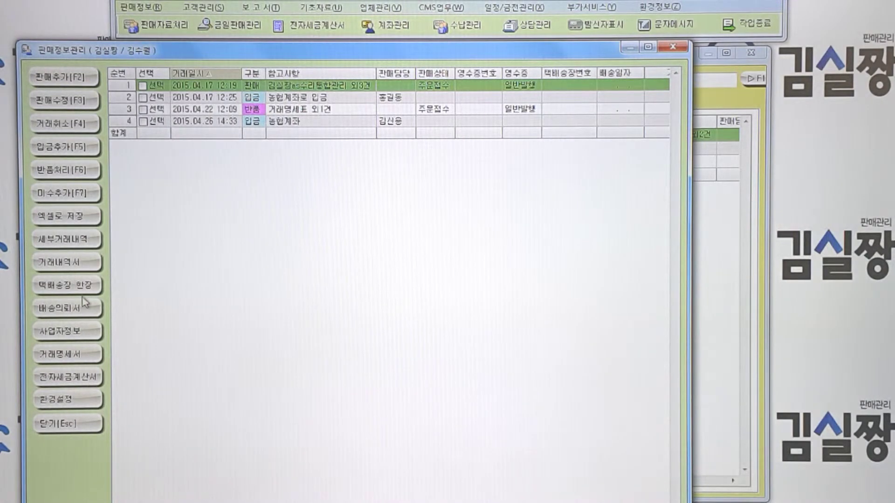
left_click(70, 264)
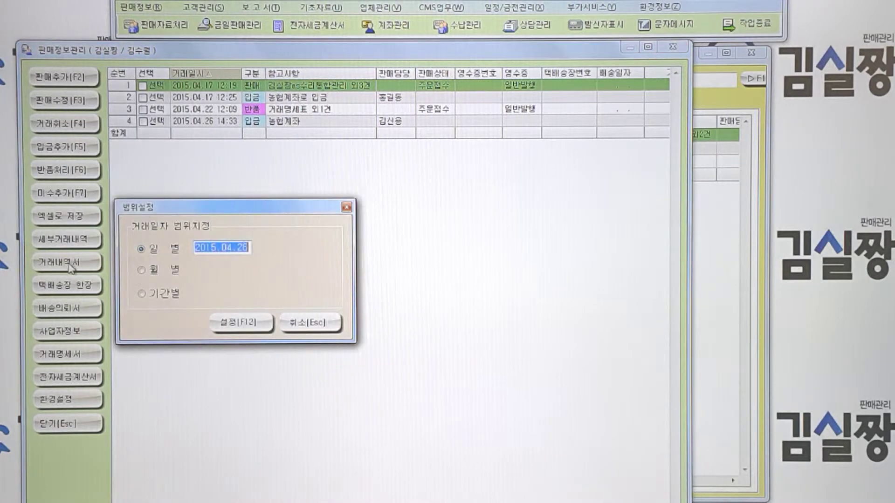
left_click(248, 321)
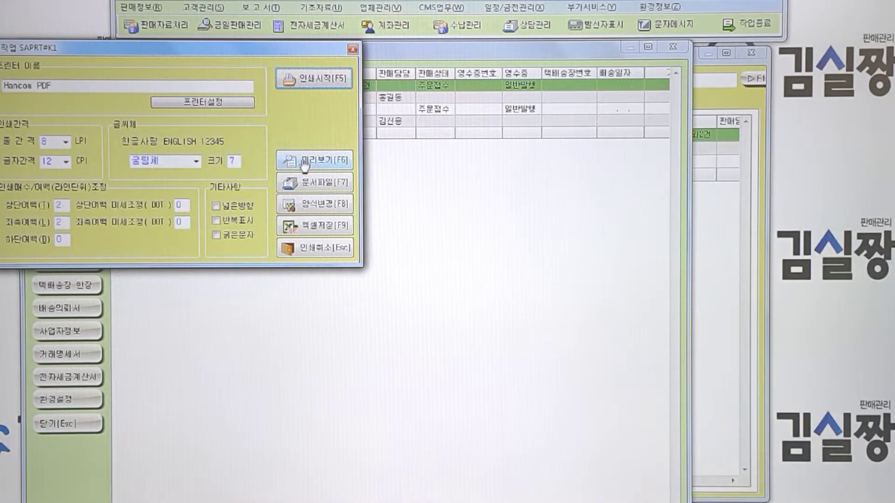
left_click(307, 162)
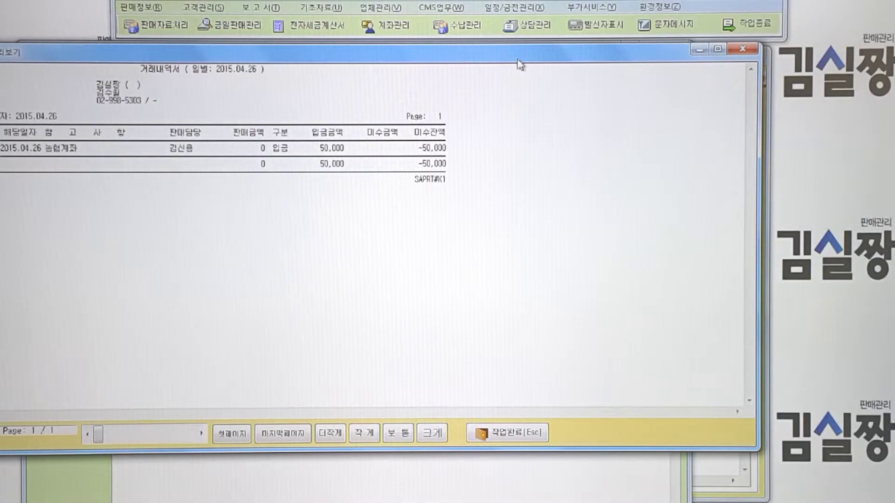
left_click_drag(521, 60, 666, 111)
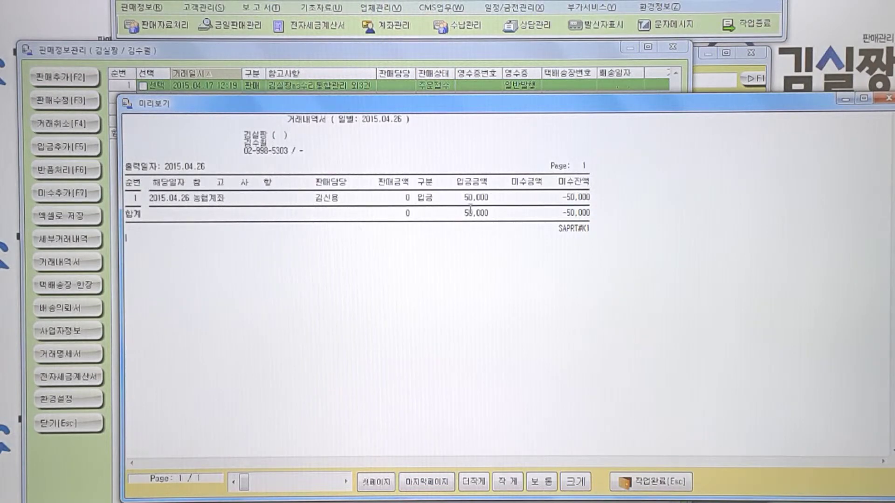
left_click(888, 101)
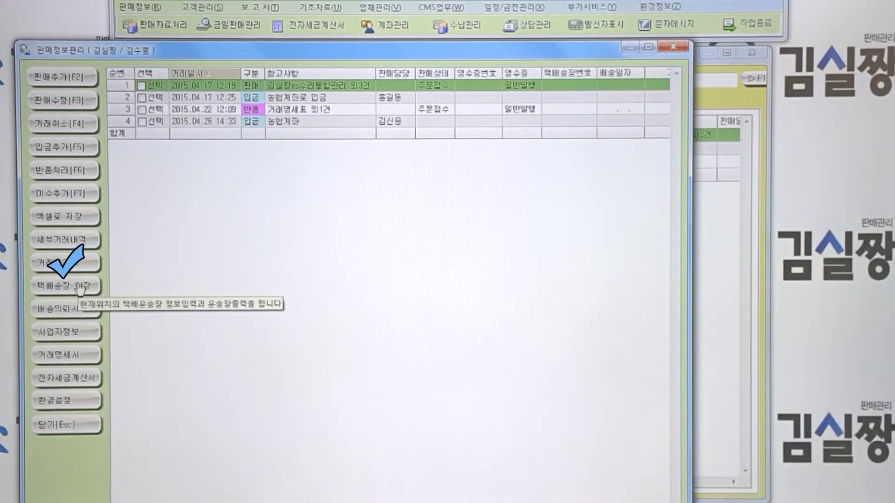
- Set the courier label form to 27. 현대택배 2012년 변경양식(152x119), save it, and close the label
left_click(80, 288)
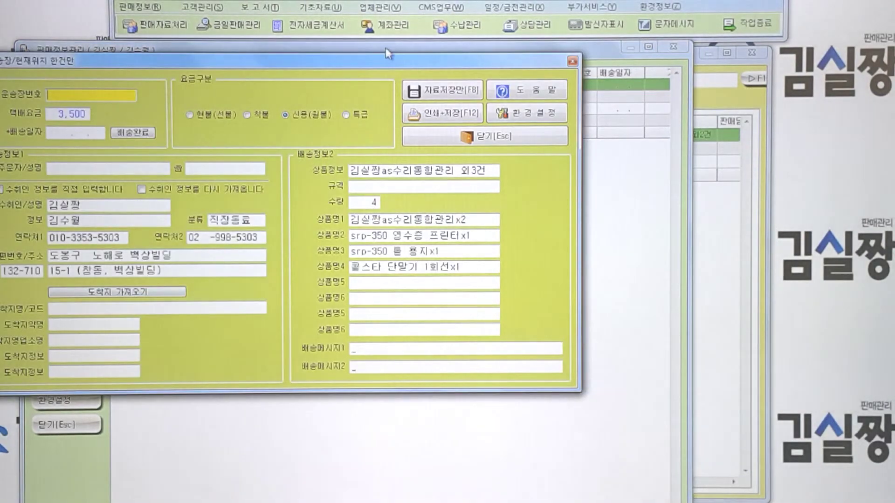
left_click_drag(387, 55, 537, 87)
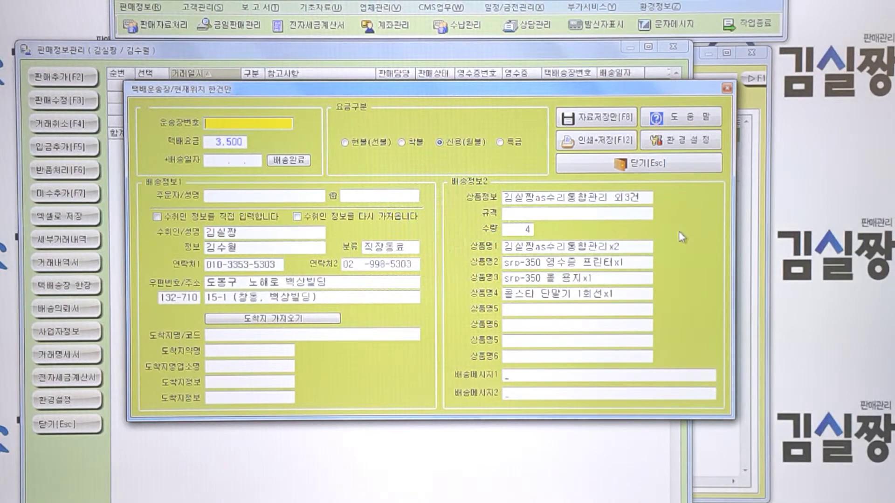
left_click(691, 140)
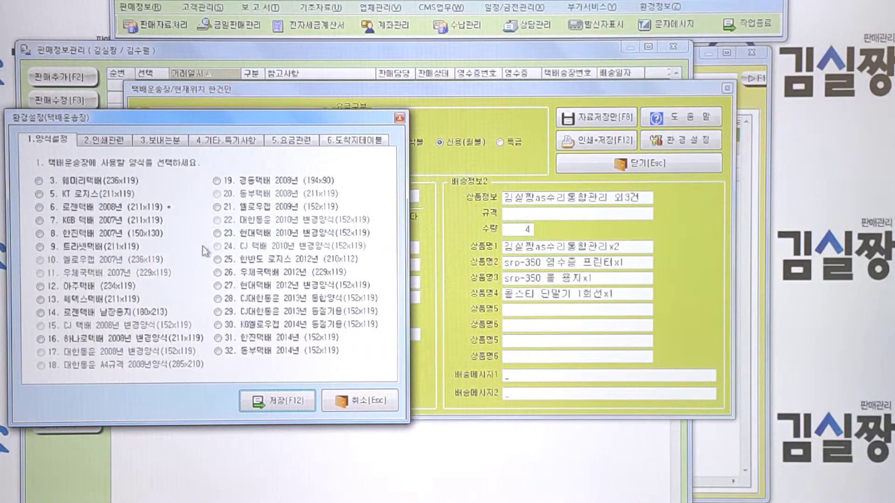
left_click(218, 285)
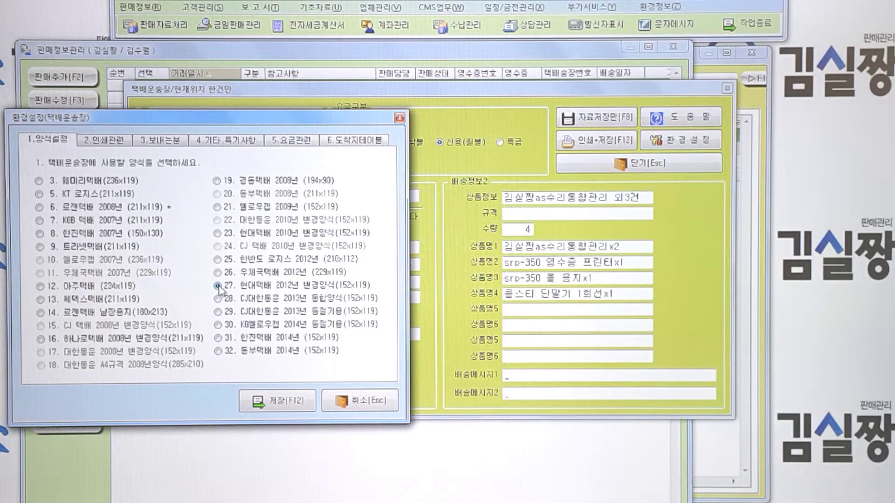
left_click(283, 405)
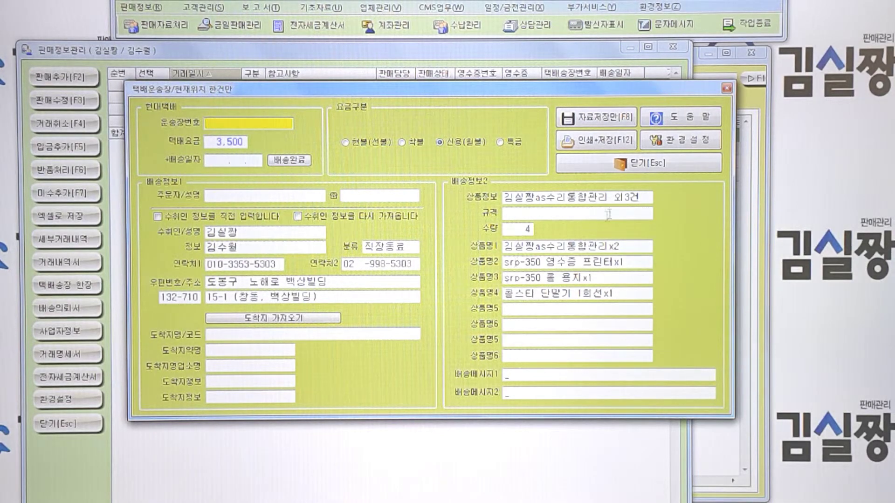
left_click(666, 167)
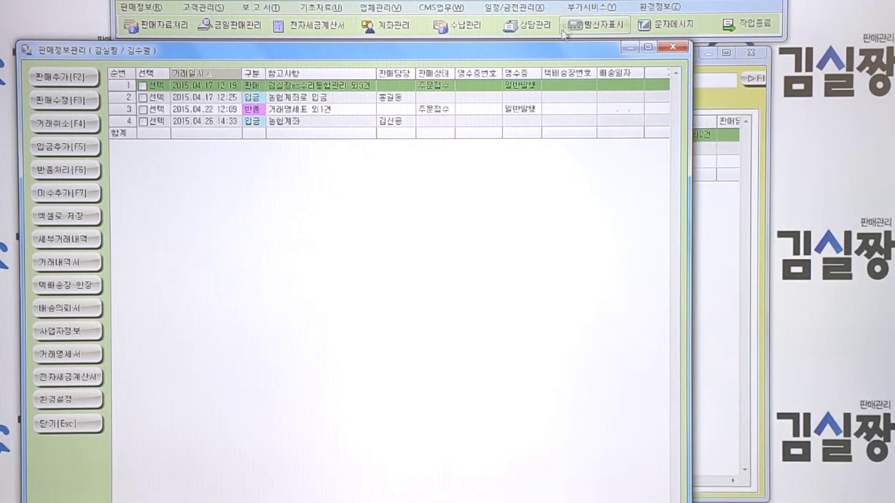
- Shift the sales list window right and open the 사업자등록증 business information dialog
left_click_drag(542, 47, 611, 46)
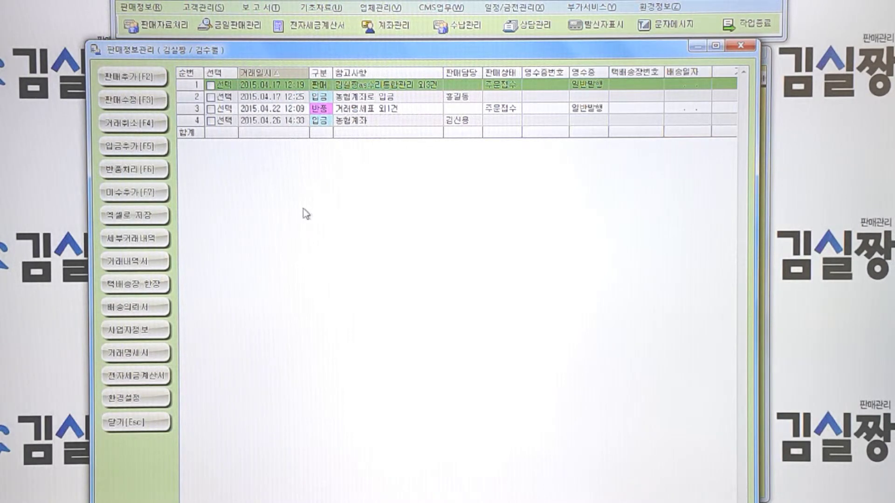
right_click(330, 199)
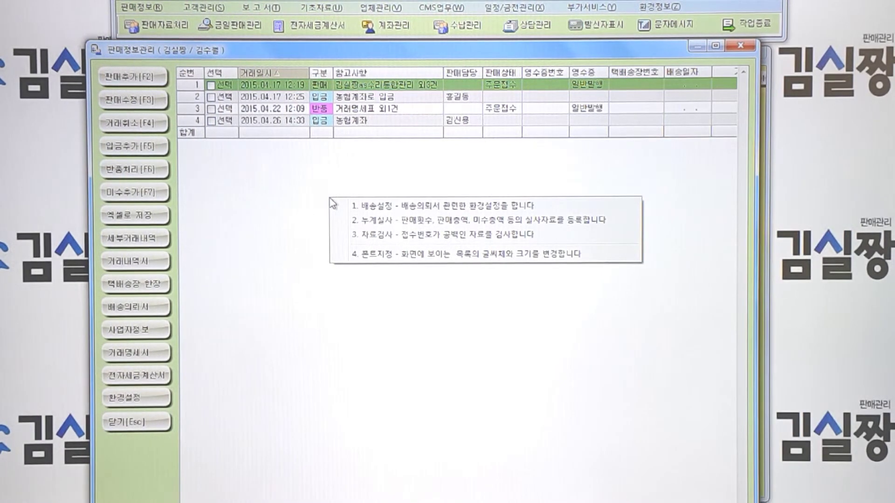
left_click(136, 293)
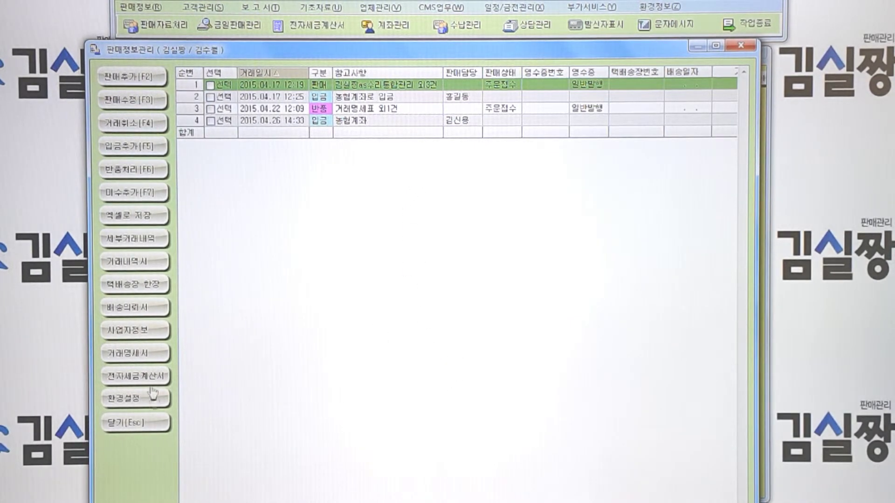
left_click(146, 334)
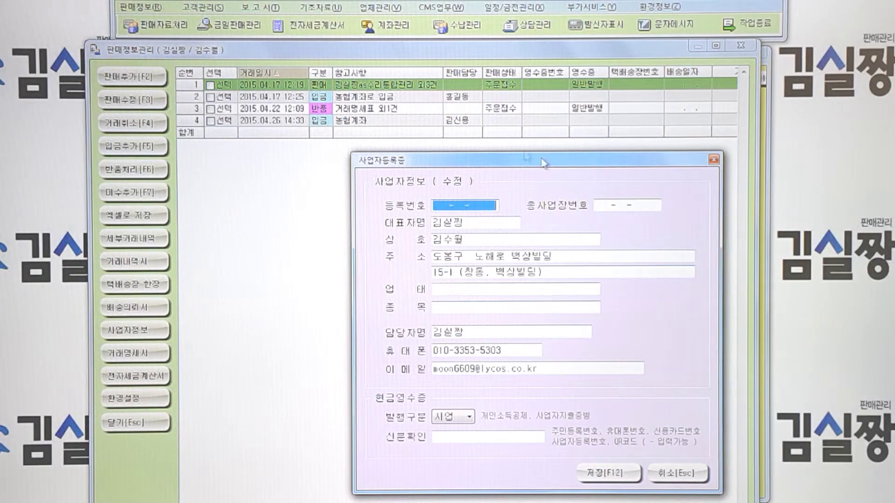
- Save the 사업자등록증 details, resave them from the 고객판매관리 record, then close that record
left_click(604, 473)
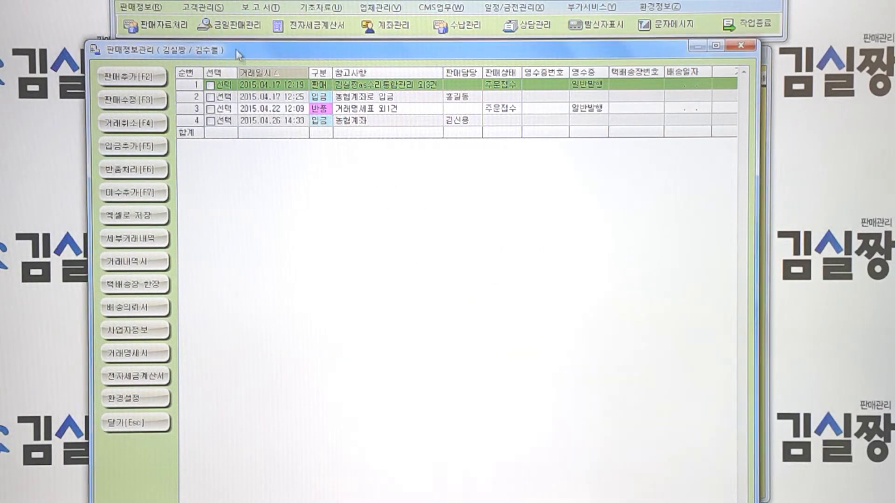
left_click(156, 25)
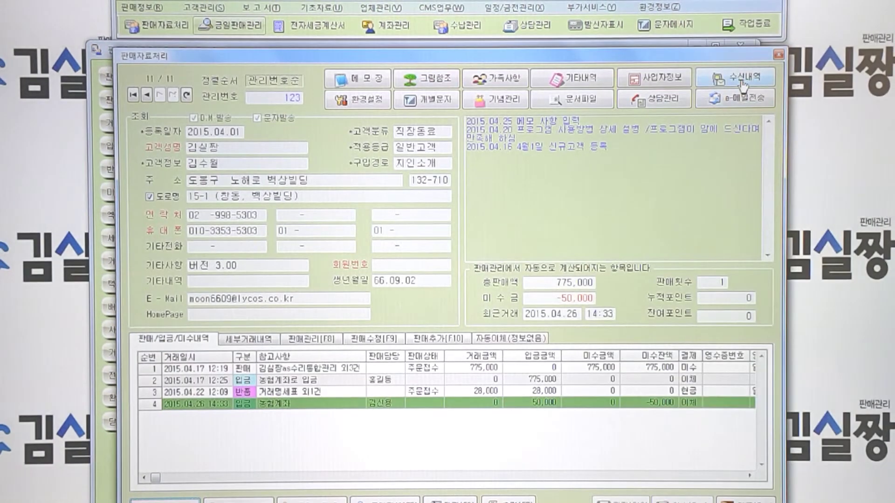
left_click(689, 78)
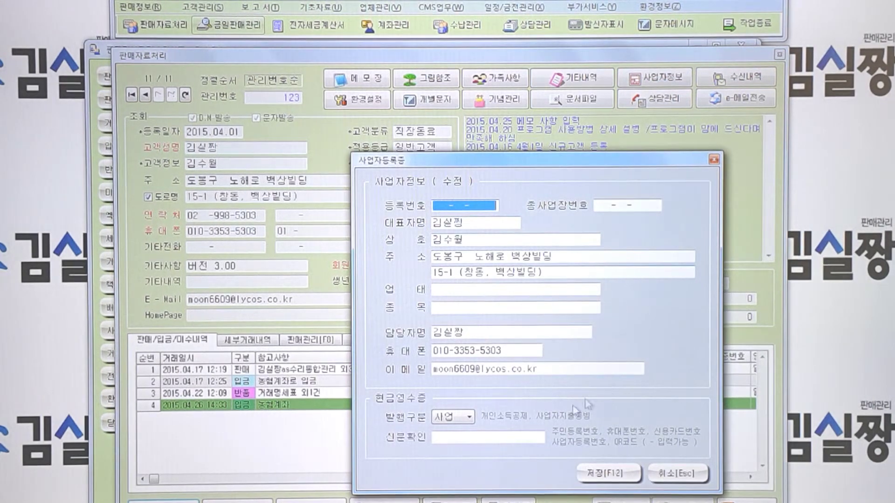
left_click(612, 474)
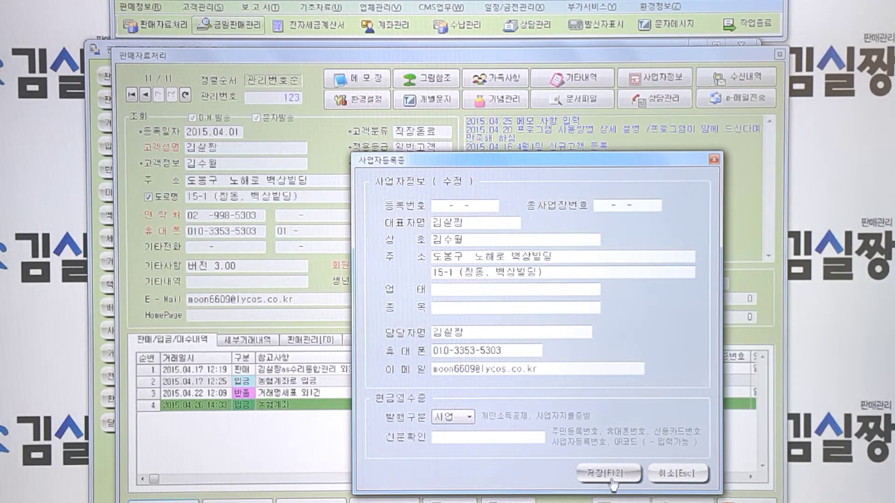
key("Escape")
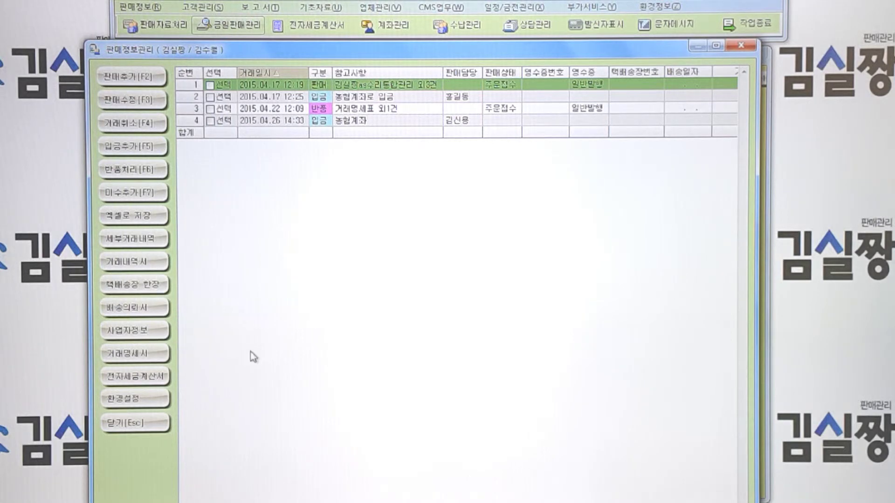
left_click(135, 353)
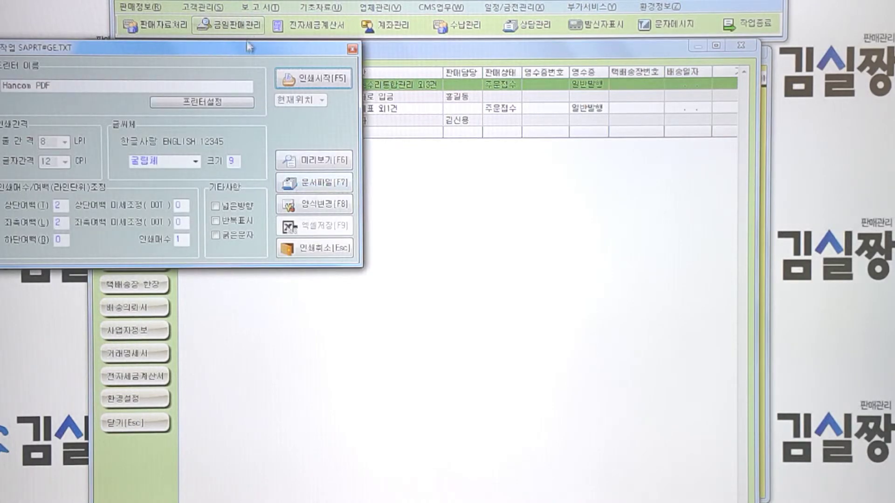
left_click_drag(248, 45, 579, 145)
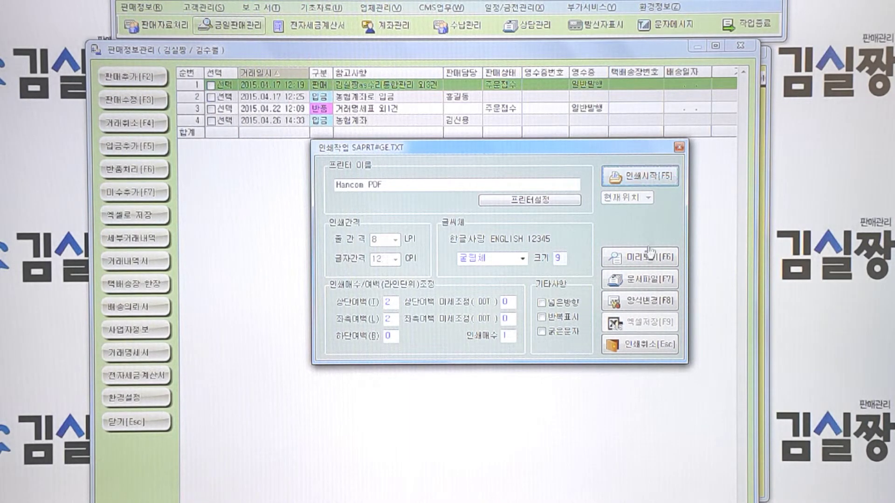
left_click(640, 267)
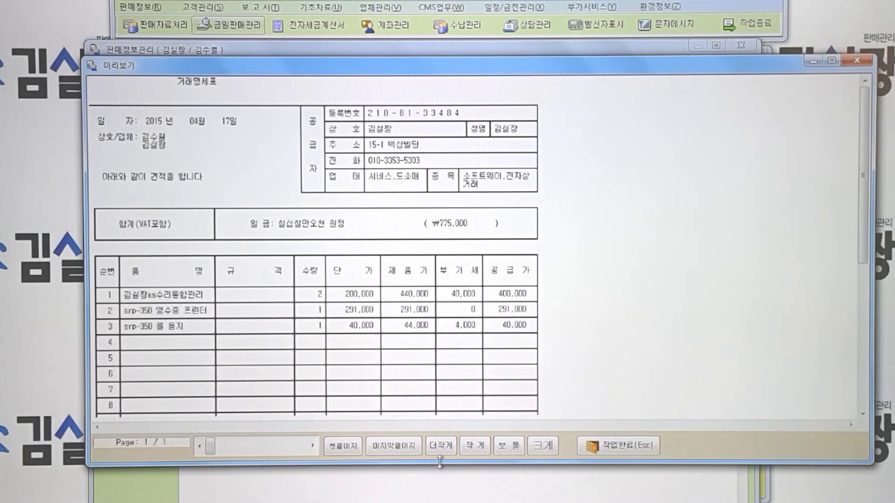
left_click_drag(440, 463, 440, 502)
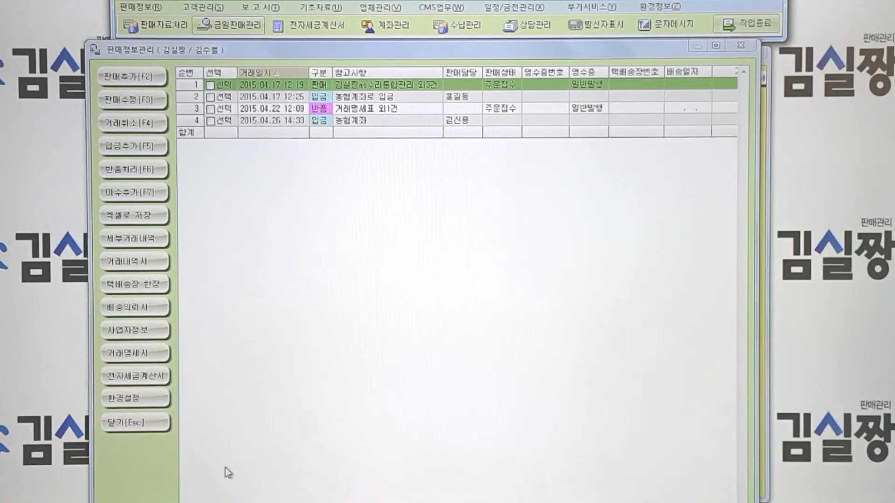
left_click(143, 380)
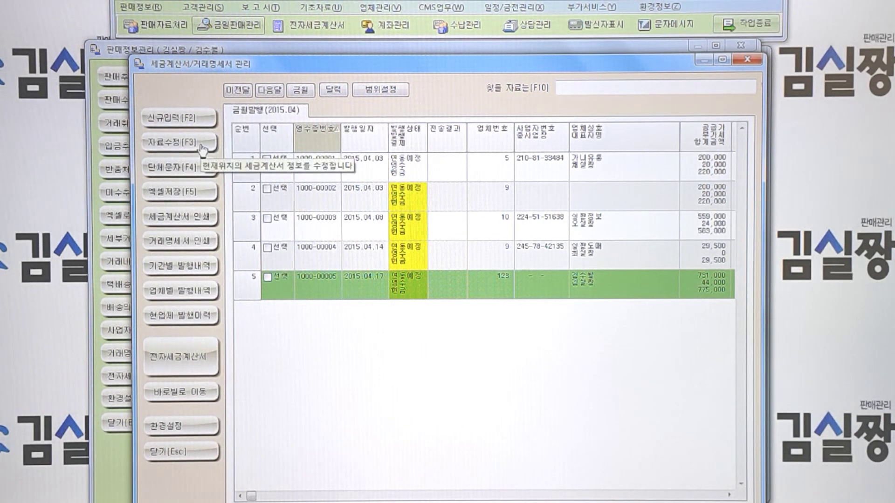
left_click(747, 60)
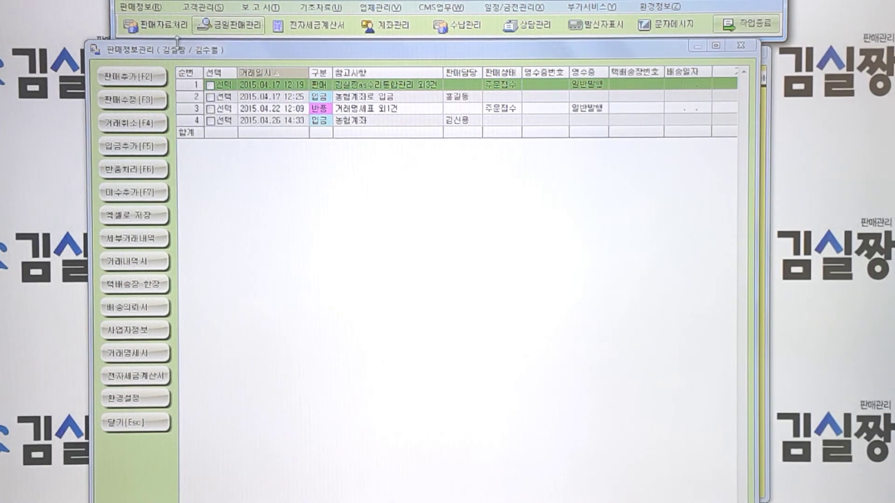
left_click(250, 56)
left_click_drag(249, 56, 279, 66)
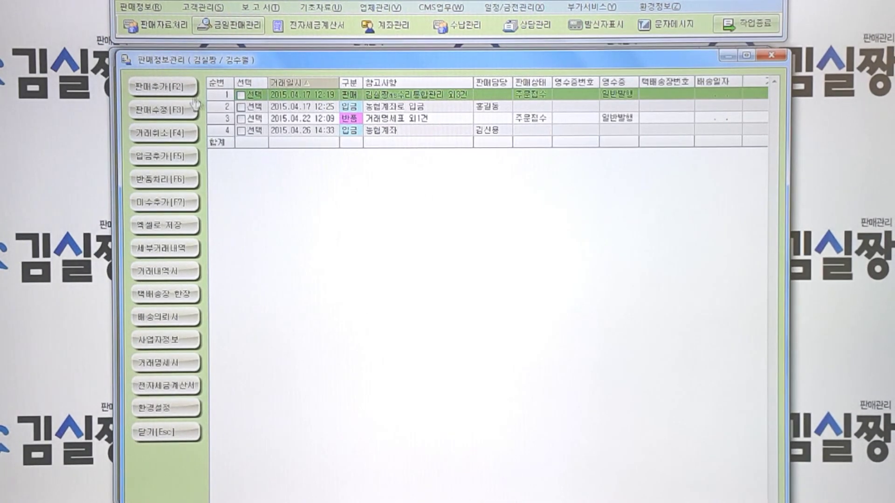